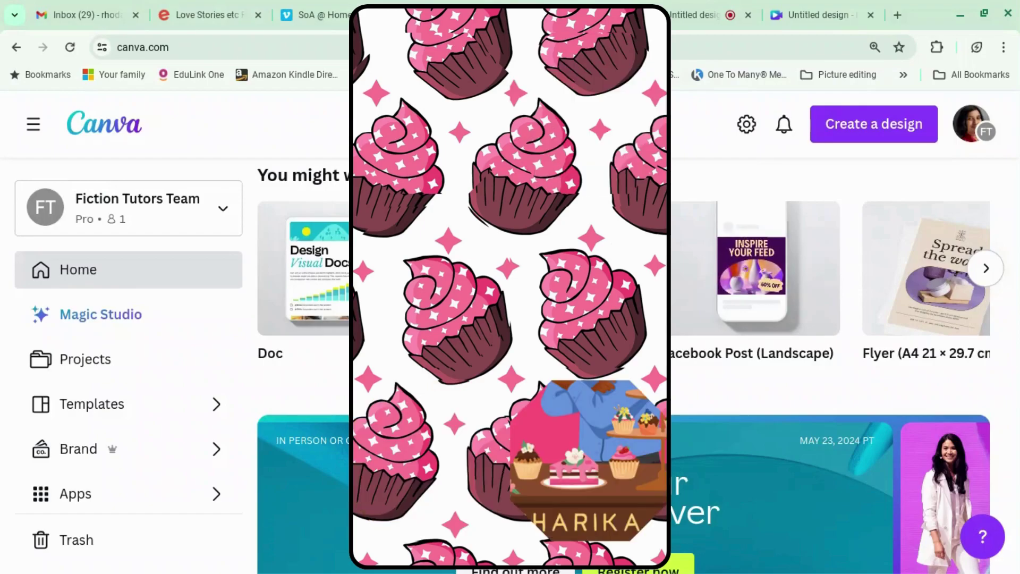
Start a new blank Mobile Video design with a single 5-second vertical page.
{"action": "left_click", "coordinate": [867, 126]}
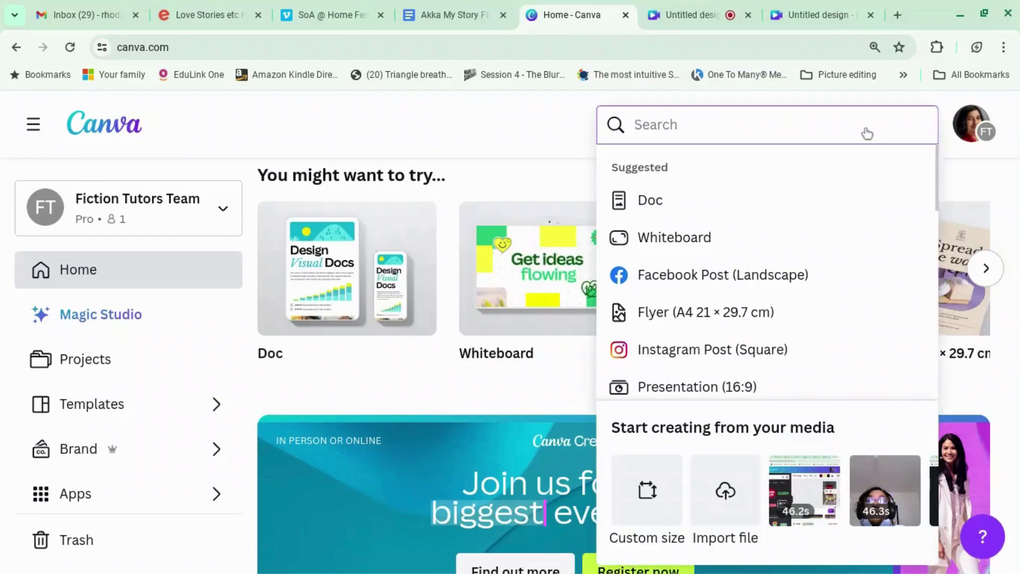
{"action": "scroll", "coordinate": [835, 293], "scroll_direction": "down", "scroll_amount": 5}
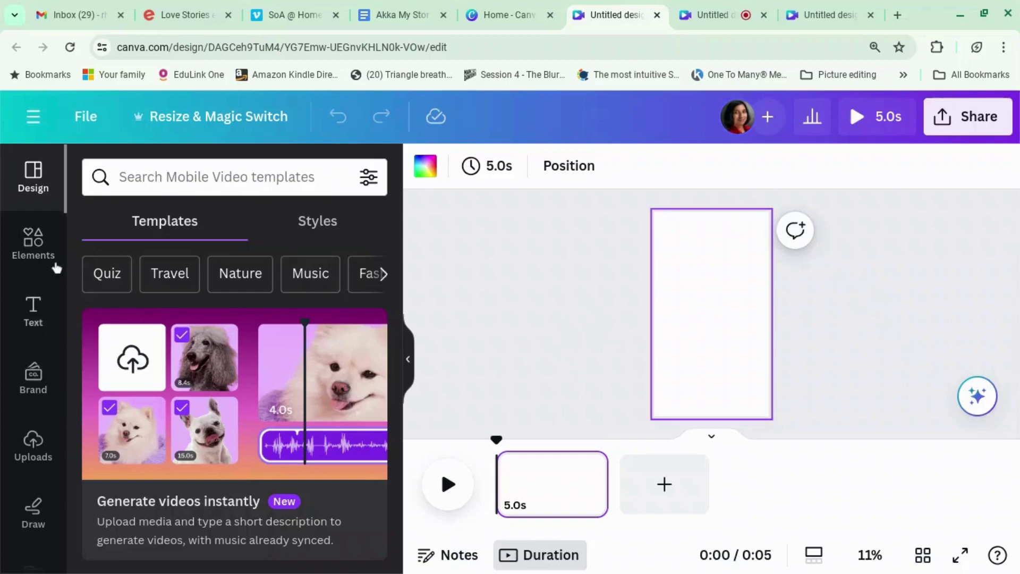
Add the recently used pink cupcake pattern and stretch it to 1,920 × 1,920 to fill the page.
{"action": "left_click", "coordinate": [47, 249]}
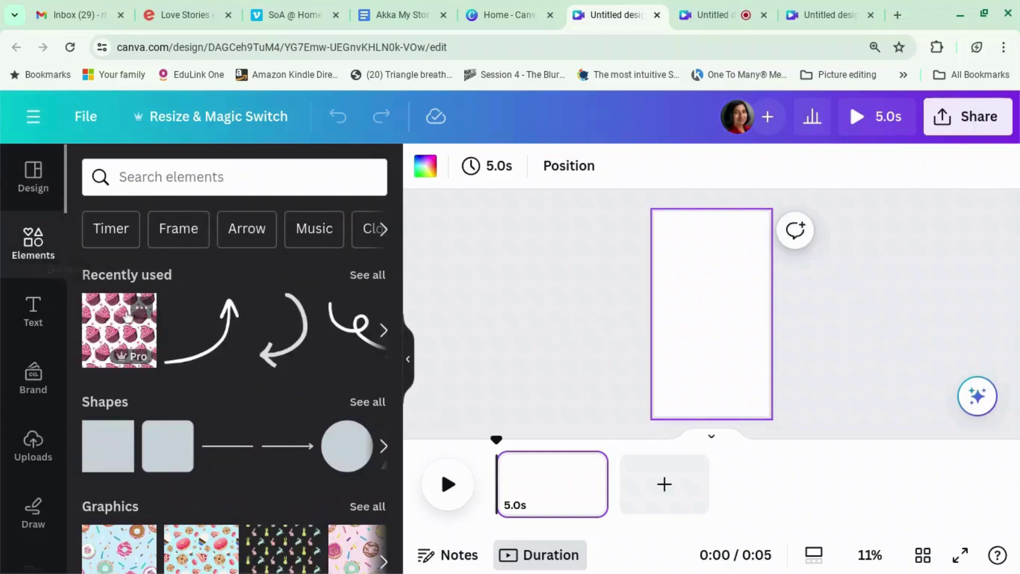
{"action": "left_click", "coordinate": [139, 333]}
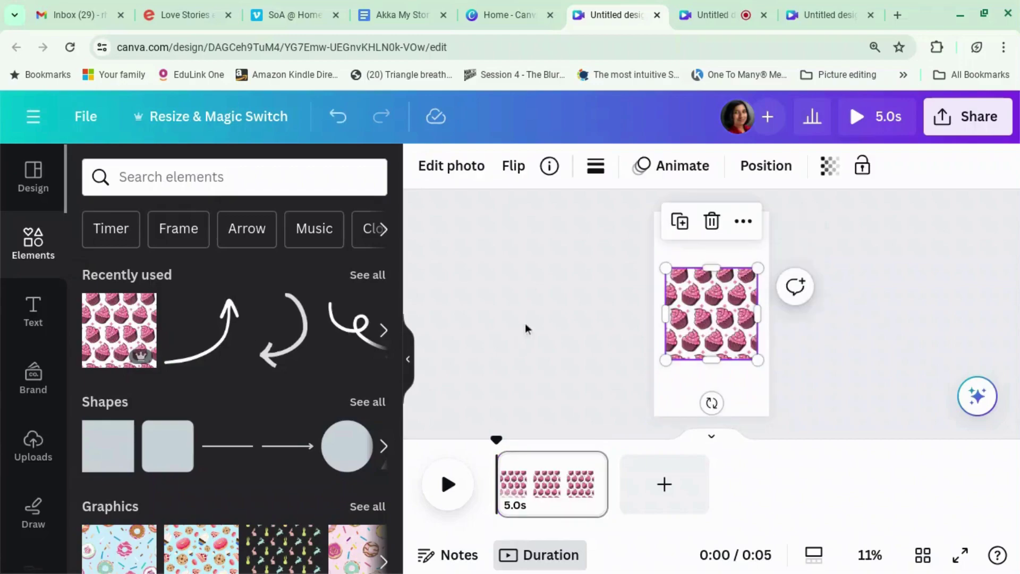
{"action": "left_click_drag", "start_coordinate": [665, 268], "coordinate": [609, 212]}
{"action": "left_click_drag", "start_coordinate": [758, 361], "coordinate": [813, 416]}
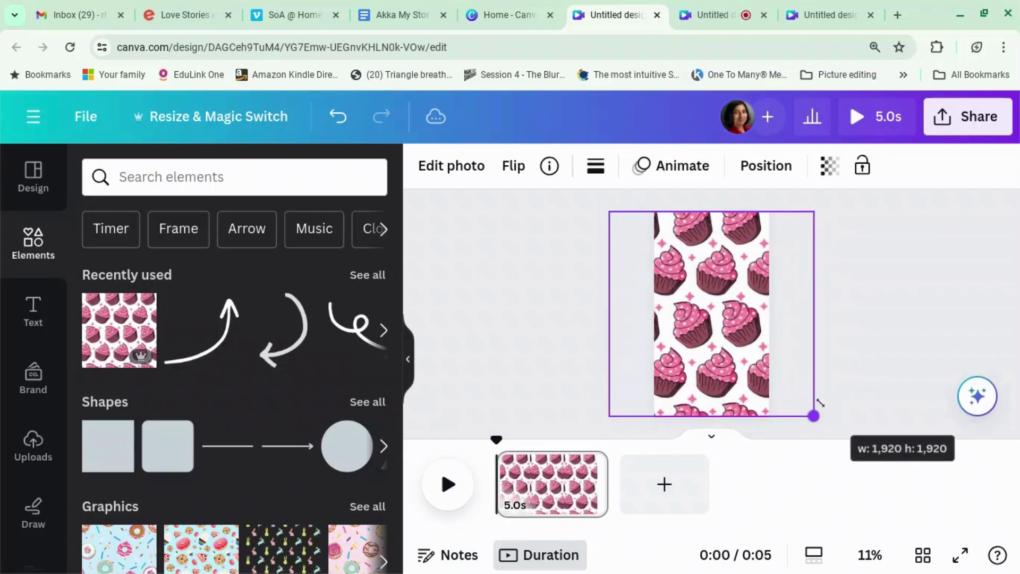
{"action": "left_click", "coordinate": [926, 355]}
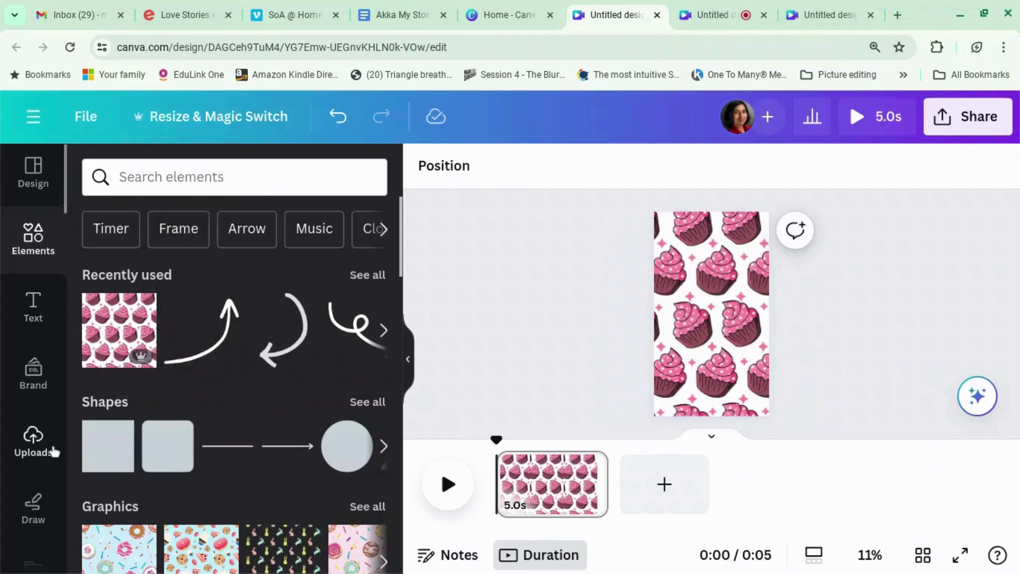
Search the Apps library for 'frame' and launch Frame Maker.
{"action": "scroll", "coordinate": [51, 449], "scroll_direction": "down", "scroll_amount": 5}
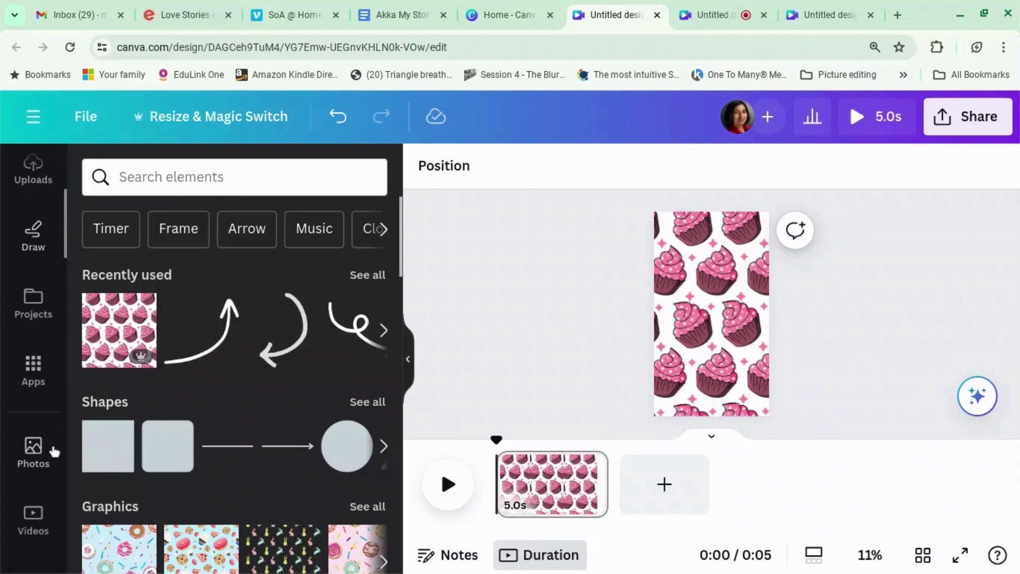
{"action": "left_click", "coordinate": [47, 364]}
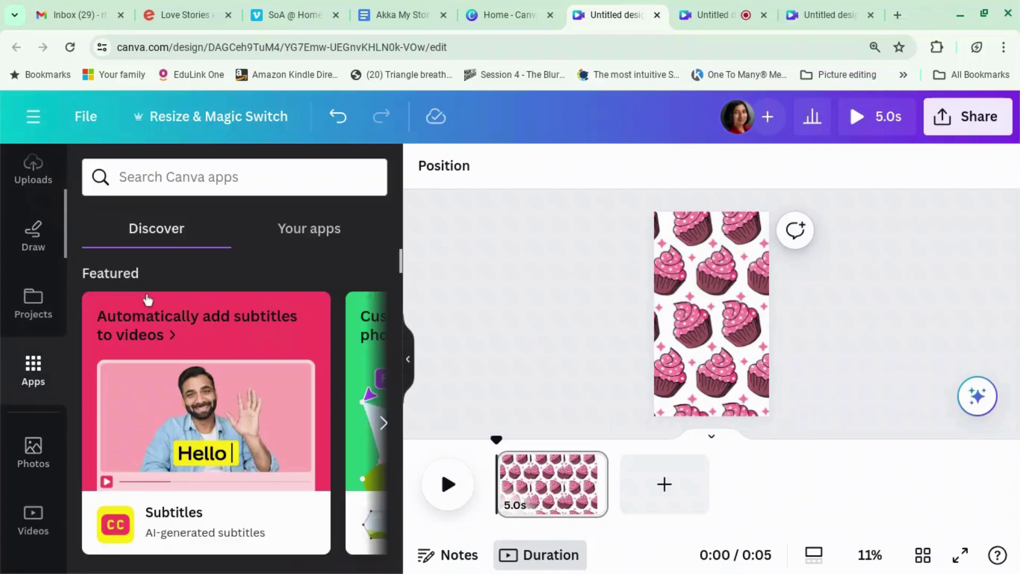
{"action": "scroll", "coordinate": [147, 296], "scroll_direction": "down", "scroll_amount": 5}
{"action": "left_click", "coordinate": [159, 177]}
{"action": "type", "text": "frame"}
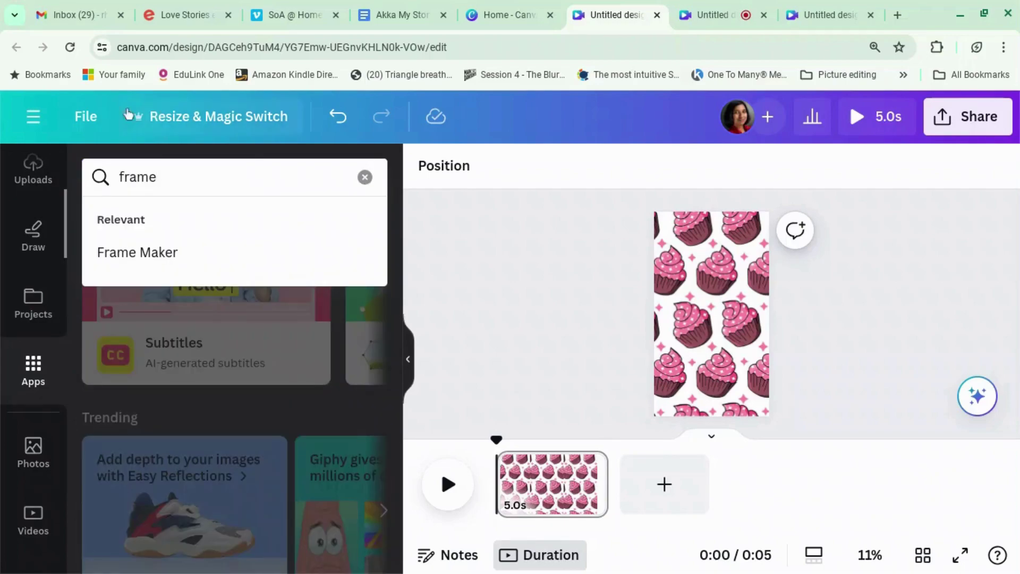
{"action": "left_click", "coordinate": [136, 251]}
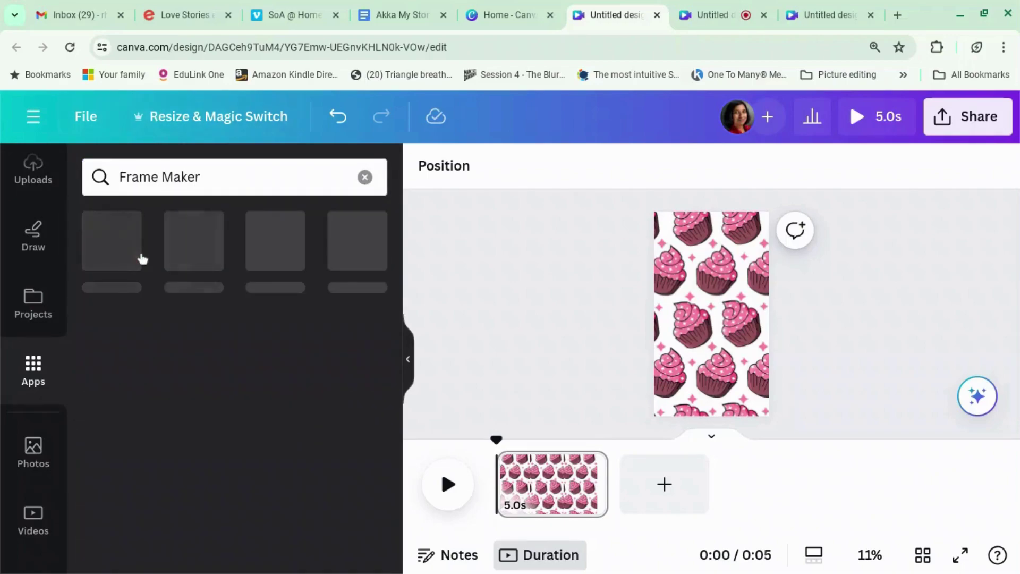
{"action": "left_click", "coordinate": [126, 250]}
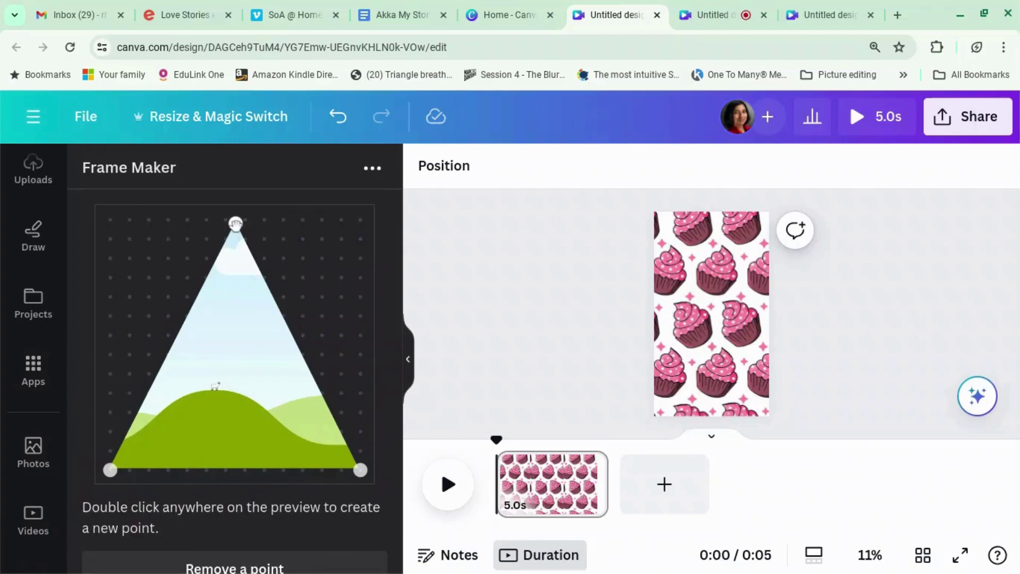
Set Frame Maker's grid columns to 15 and shift the triangle's top point left.
{"action": "mouse_move", "coordinate": [236, 223]}
{"action": "left_mouse_down"}
{"action": "mouse_move", "coordinate": [130, 239]}
{"action": "mouse_move", "coordinate": [303, 237]}
{"action": "mouse_move", "coordinate": [149, 239]}
{"action": "mouse_move", "coordinate": [187, 238]}
{"action": "mouse_move", "coordinate": [260, 296]}
{"action": "mouse_move", "coordinate": [244, 298]}
{"action": "mouse_move", "coordinate": [245, 221]}
{"action": "mouse_move", "coordinate": [225, 219]}
{"action": "mouse_move", "coordinate": [245, 219]}
{"action": "left_mouse_up"}
{"action": "scroll", "coordinate": [197, 382], "scroll_direction": "down", "scroll_amount": 3}
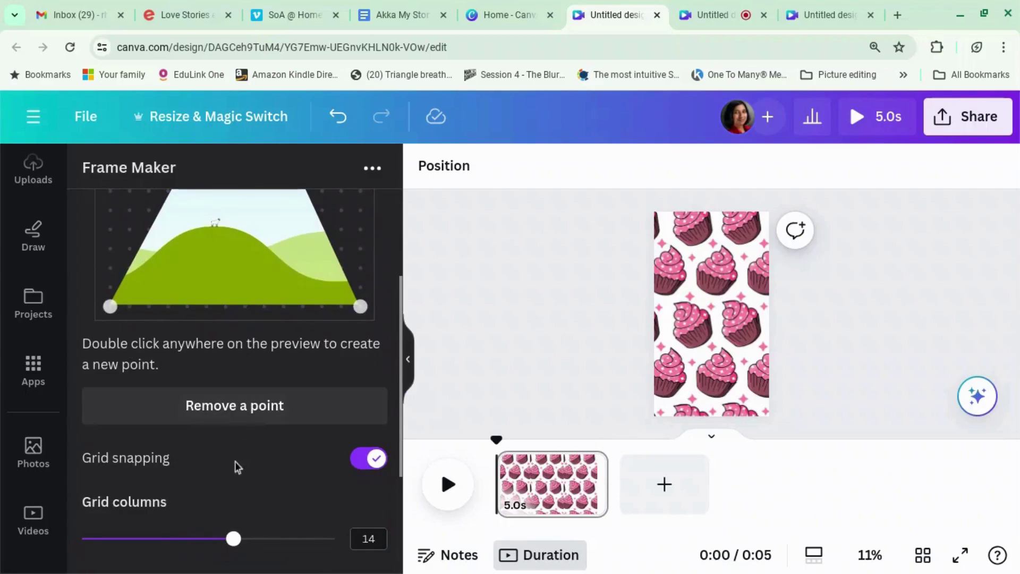
{"action": "left_click_drag", "start_coordinate": [233, 538], "coordinate": [254, 541]}
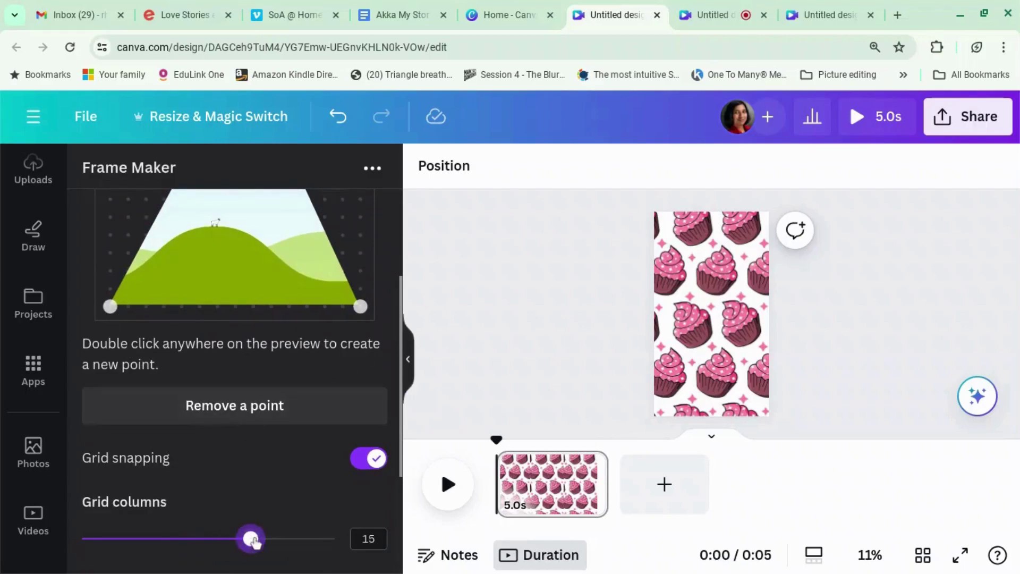
{"action": "scroll", "coordinate": [253, 372], "scroll_direction": "up", "scroll_amount": 3}
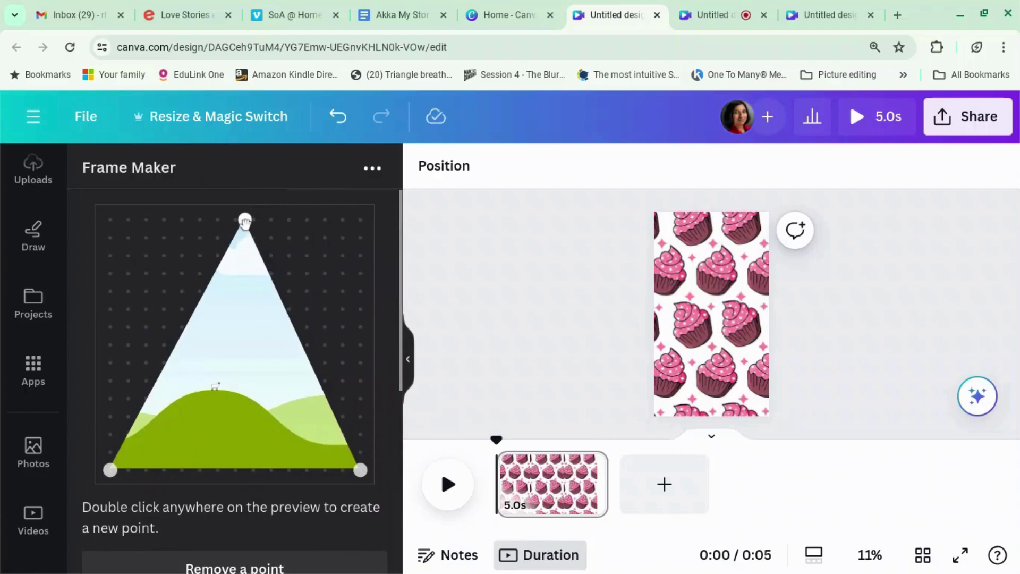
{"action": "left_click_drag", "start_coordinate": [245, 220], "coordinate": [200, 219]}
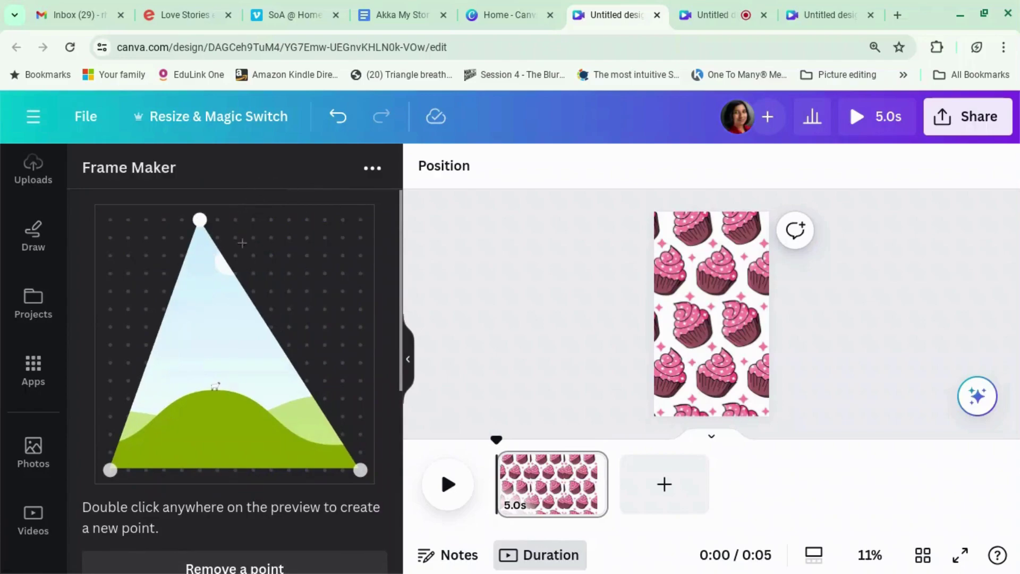
Add four edge points and drag them into a notched seven-point zigzag shape.
{"action": "double_click", "coordinate": [243, 290]}
{"action": "left_click_drag", "start_coordinate": [243, 290], "coordinate": [324, 256]}
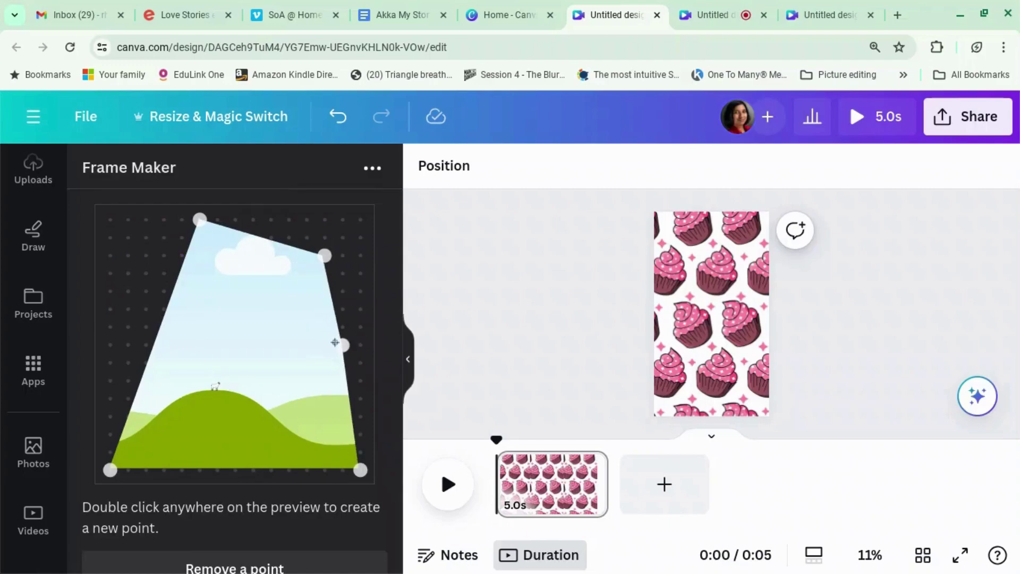
{"action": "double_click", "coordinate": [339, 345]}
{"action": "left_click_drag", "start_coordinate": [339, 345], "coordinate": [254, 363]}
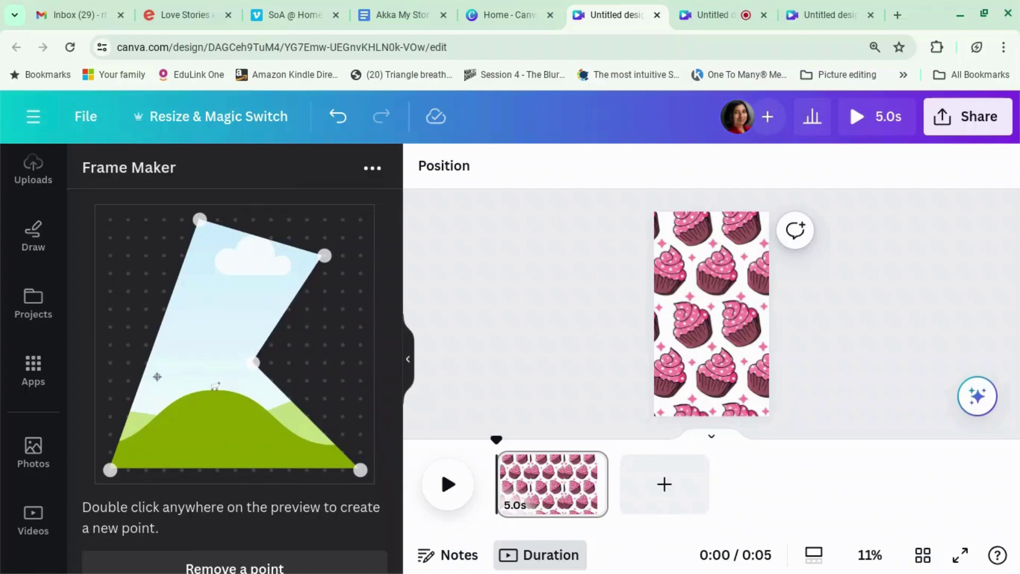
{"action": "double_click", "coordinate": [145, 373]}
{"action": "left_click_drag", "start_coordinate": [145, 373], "coordinate": [182, 434]}
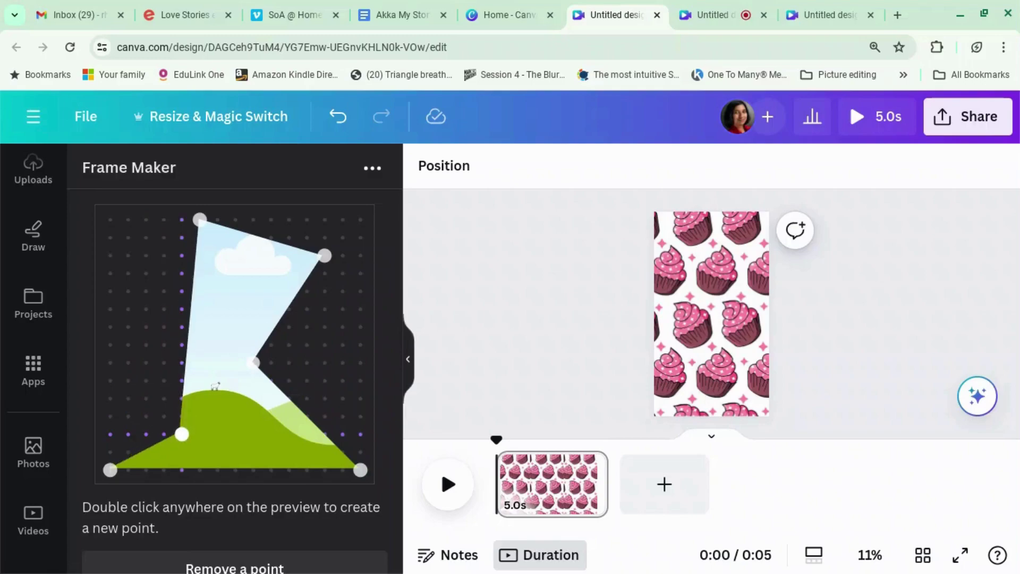
{"action": "double_click", "coordinate": [193, 289]}
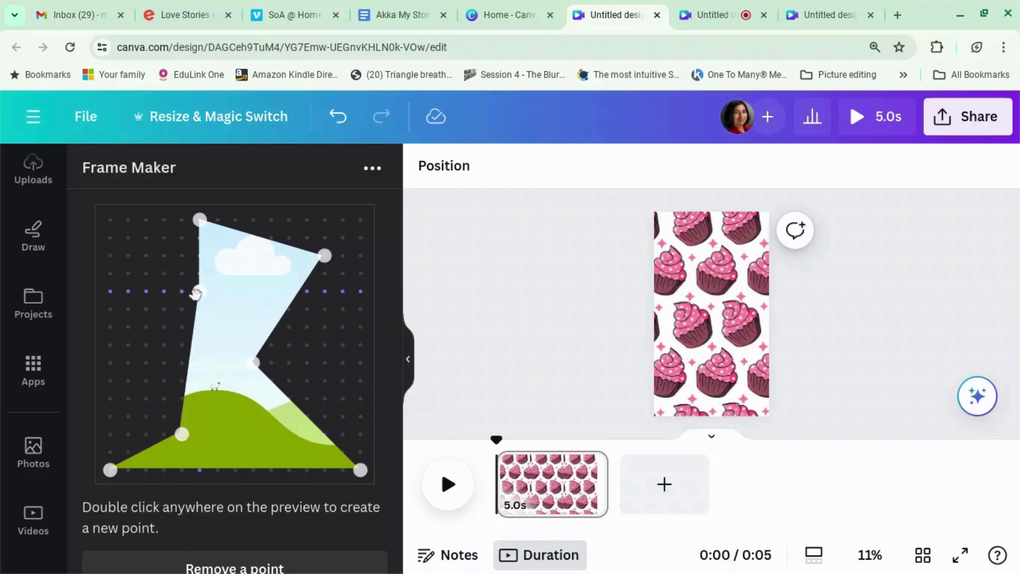
{"action": "left_click_drag", "start_coordinate": [193, 289], "coordinate": [110, 219]}
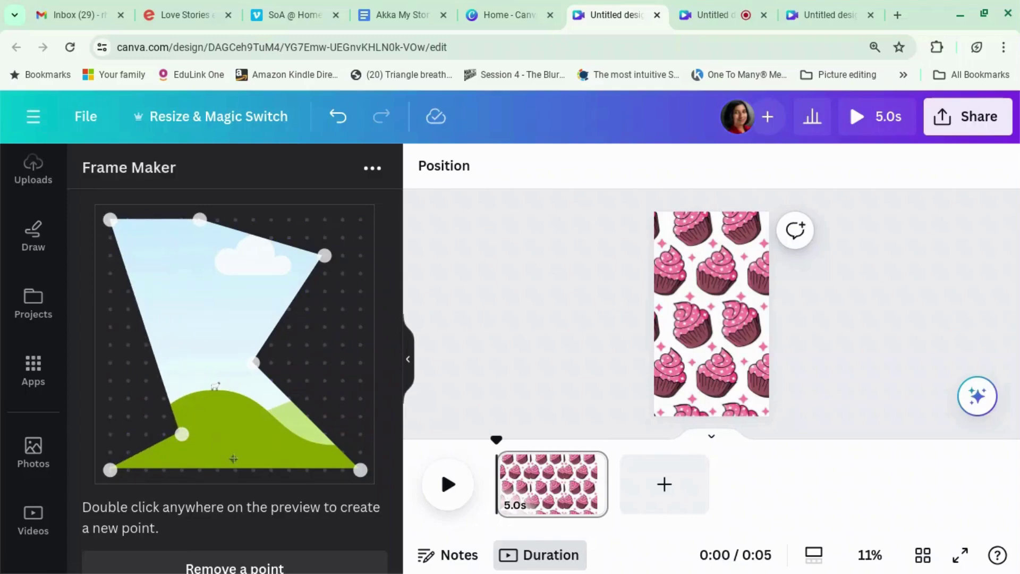
{"action": "scroll", "coordinate": [316, 430], "scroll_direction": "down", "scroll_amount": 3}
Add the octagon frame from Shapes and place it in the page's top-left corner.
{"action": "scroll", "coordinate": [316, 431], "scroll_direction": "down", "scroll_amount": 5}
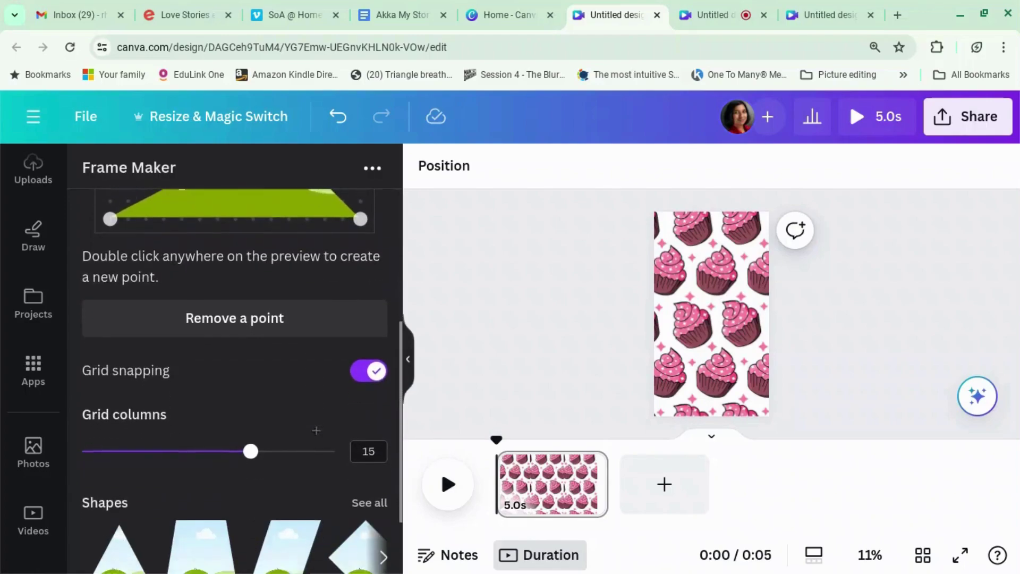
{"action": "left_click", "coordinate": [378, 428]}
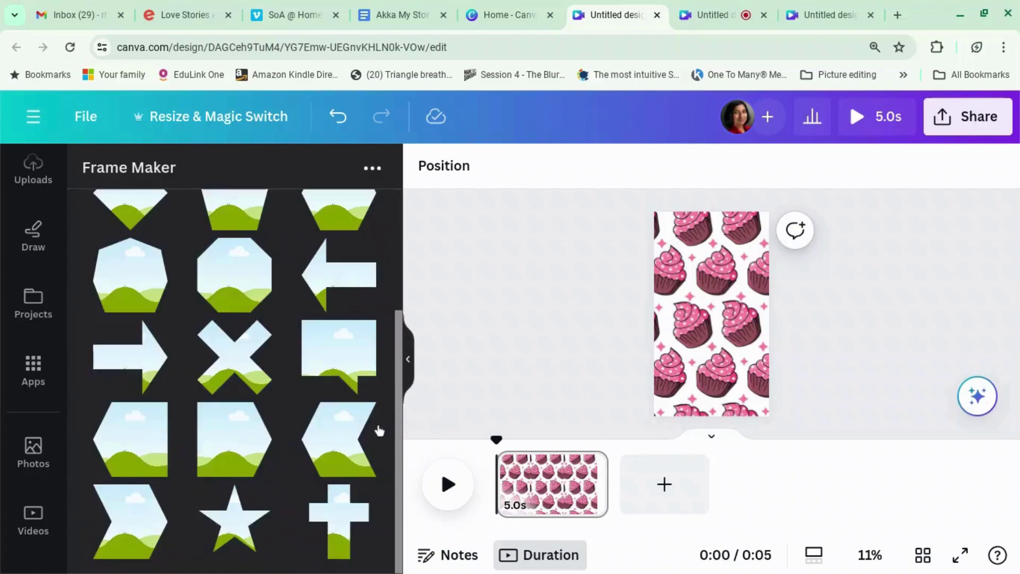
{"action": "scroll", "coordinate": [263, 361], "scroll_direction": "up", "scroll_amount": 3}
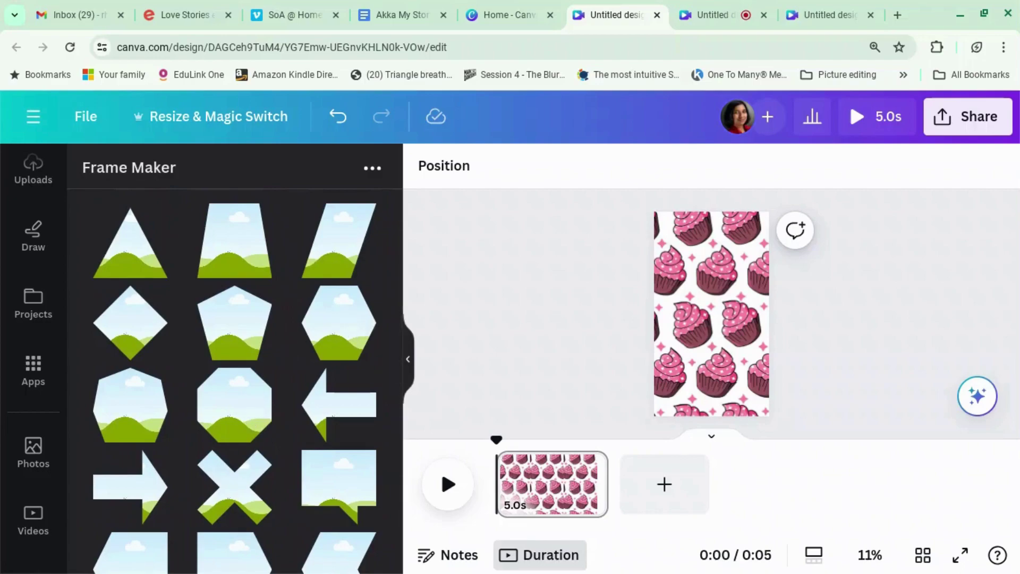
{"action": "left_click", "coordinate": [248, 402]}
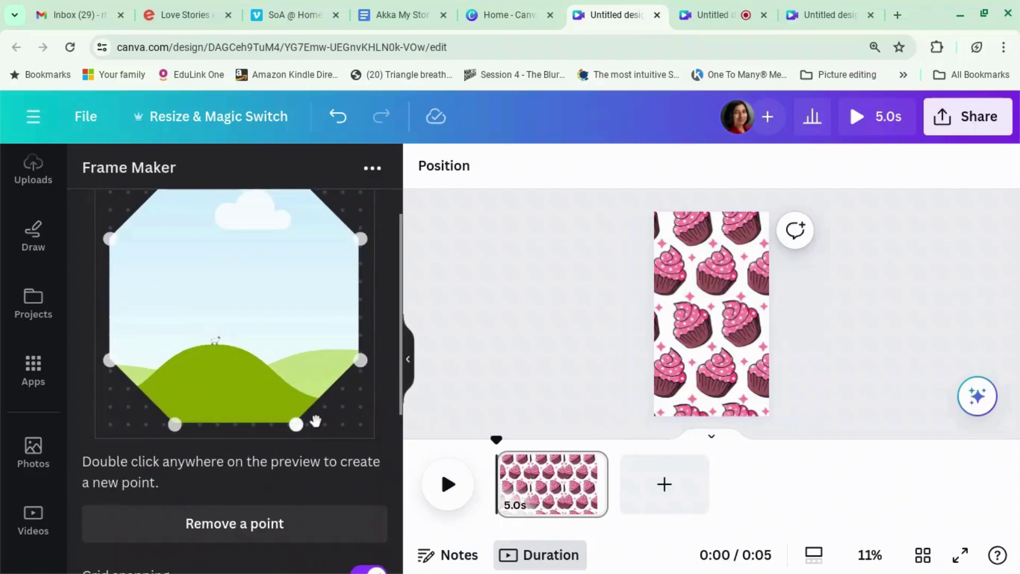
{"action": "scroll", "coordinate": [308, 419], "scroll_direction": "down", "scroll_amount": 5}
{"action": "left_click", "coordinate": [307, 560]}
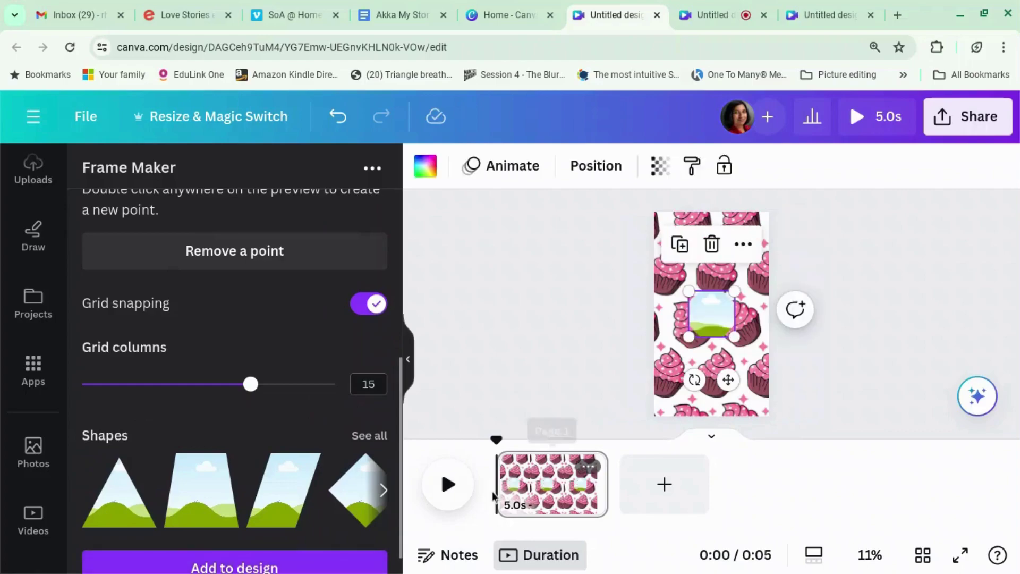
{"action": "left_click", "coordinate": [876, 351]}
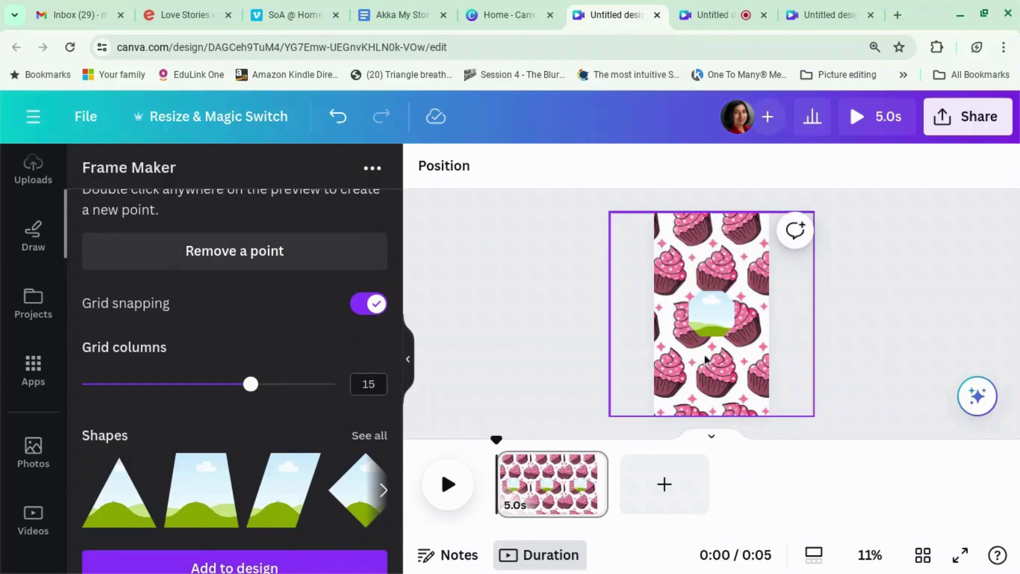
{"action": "left_click", "coordinate": [705, 309]}
{"action": "left_click_drag", "start_coordinate": [706, 313], "coordinate": [711, 280]}
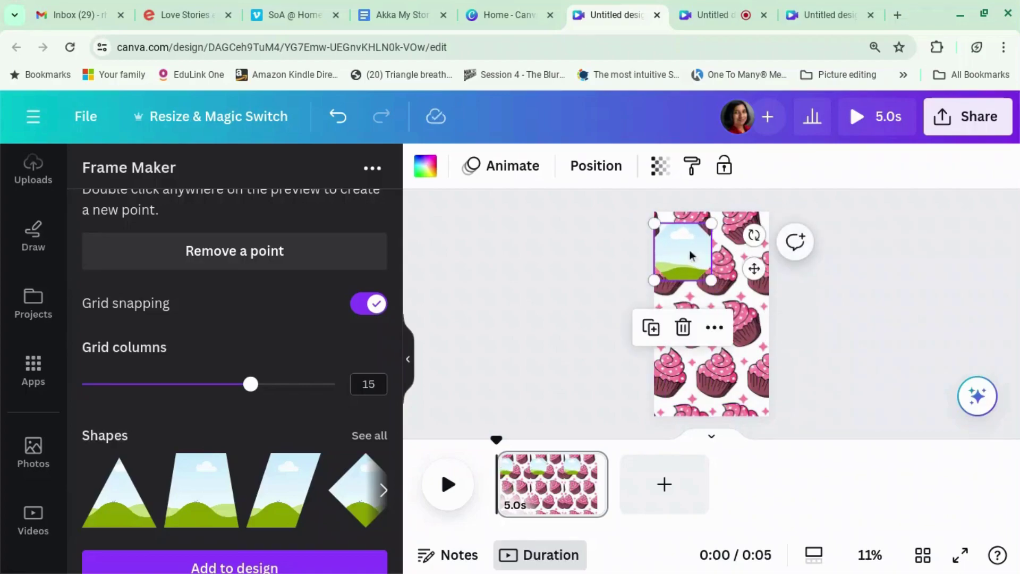
Duplicate the frame, move the copy right, then delete the copy.
{"action": "left_click", "coordinate": [659, 326]}
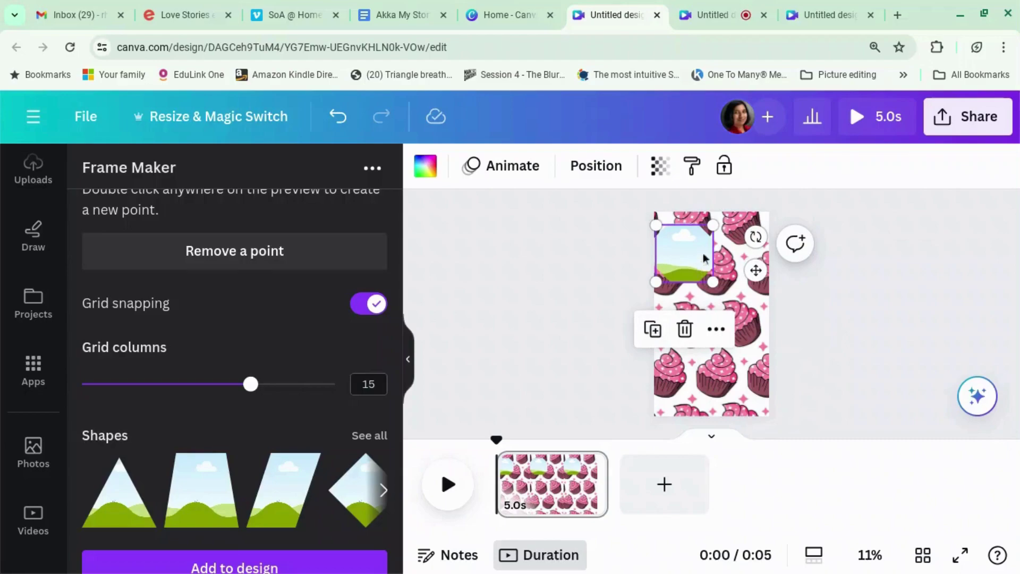
{"action": "left_click_drag", "start_coordinate": [696, 263], "coordinate": [750, 257]}
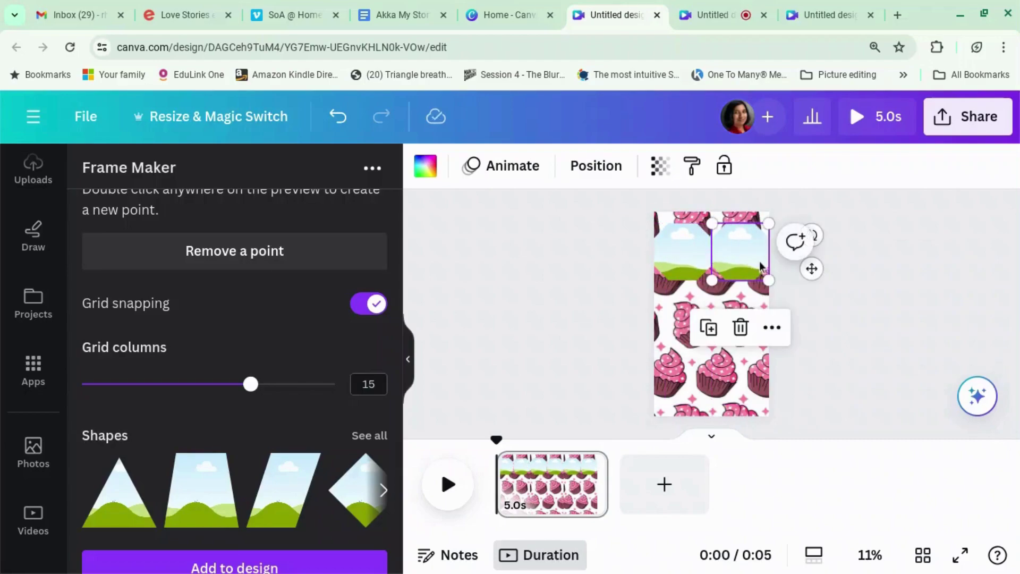
{"action": "left_click", "coordinate": [741, 328]}
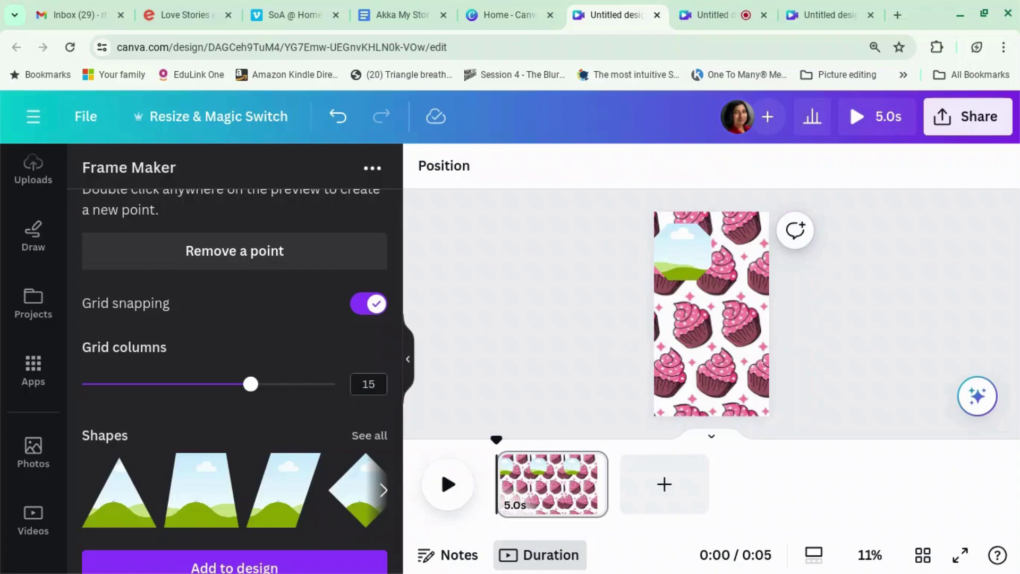
Add The Winner Bakes It All cover from Uploads and set it at the lower-left corner.
{"action": "scroll", "coordinate": [33, 358], "scroll_direction": "up", "scroll_amount": 5}
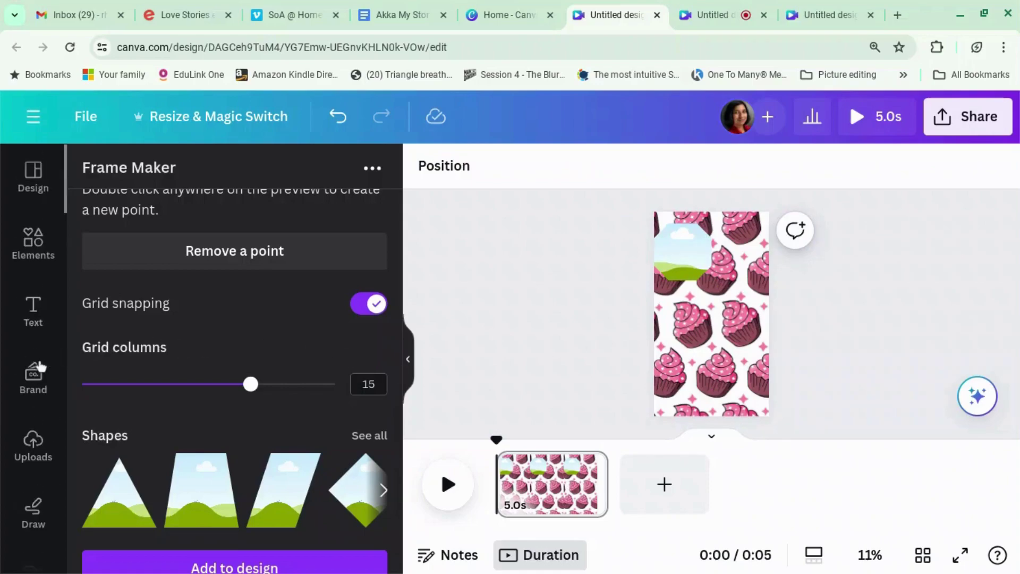
{"action": "left_click", "coordinate": [33, 445]}
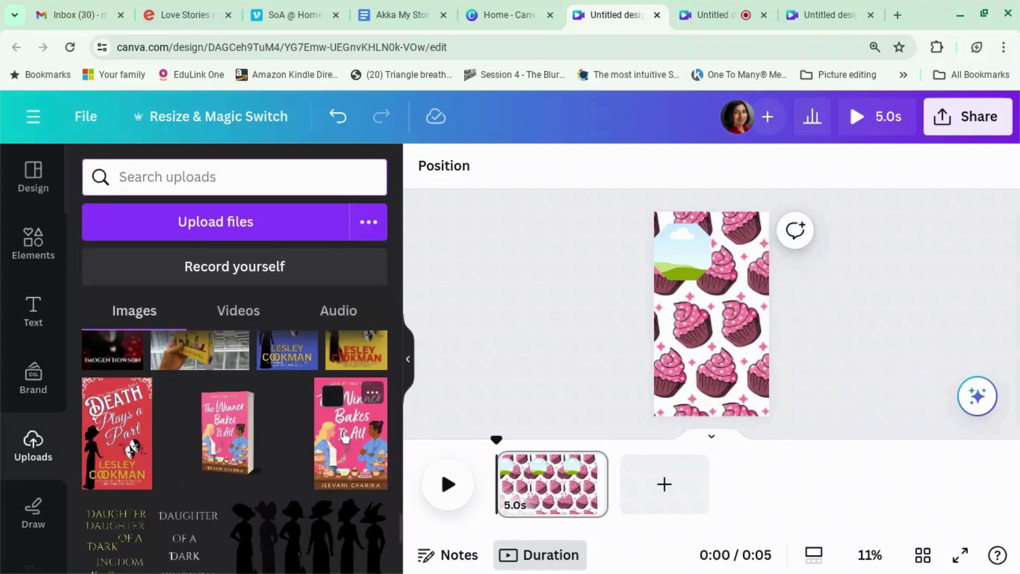
{"action": "left_click", "coordinate": [346, 437]}
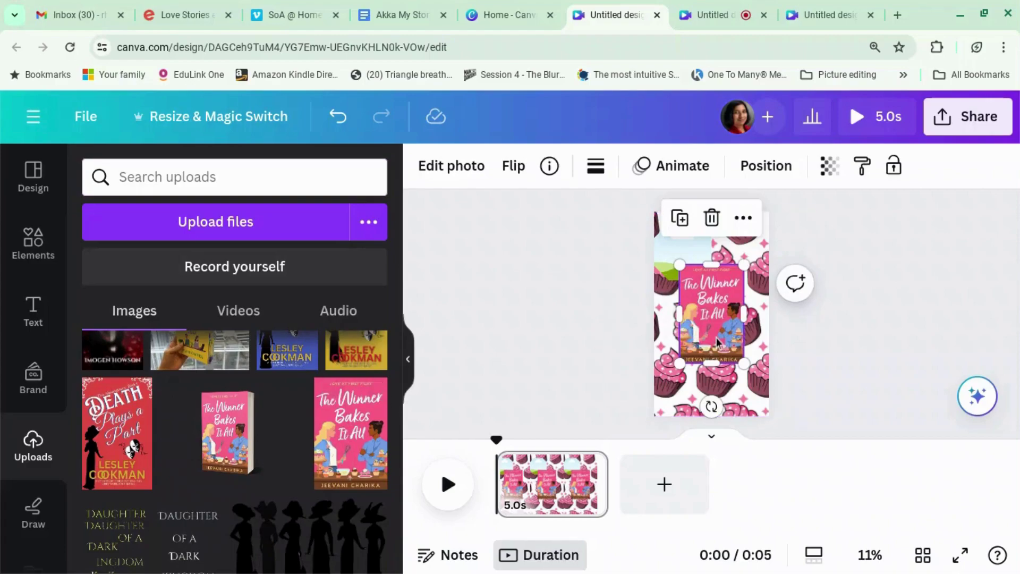
{"action": "left_click_drag", "start_coordinate": [716, 343], "coordinate": [655, 415]}
{"action": "left_click", "coordinate": [886, 340]}
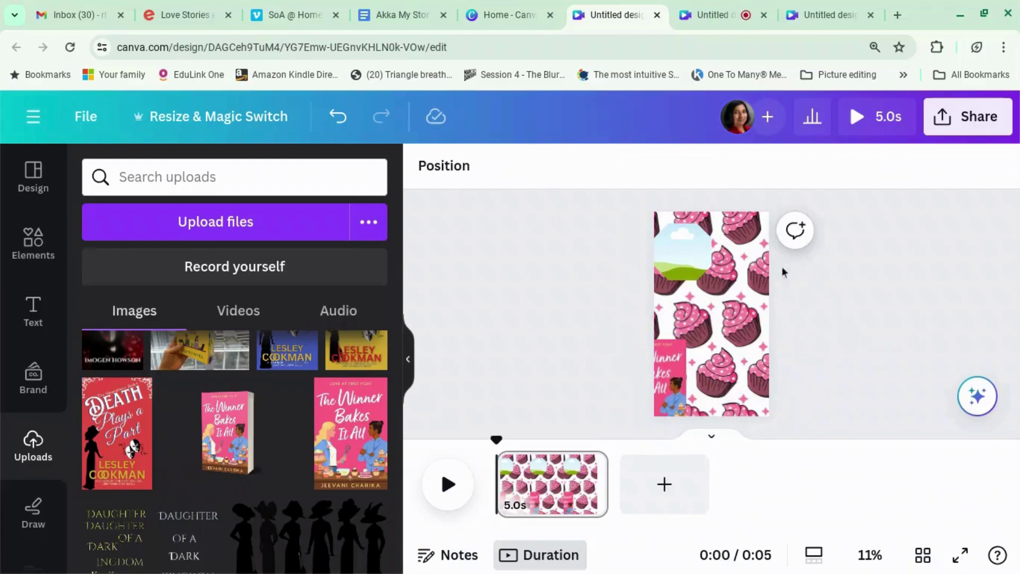
{"action": "left_click", "coordinate": [676, 379]}
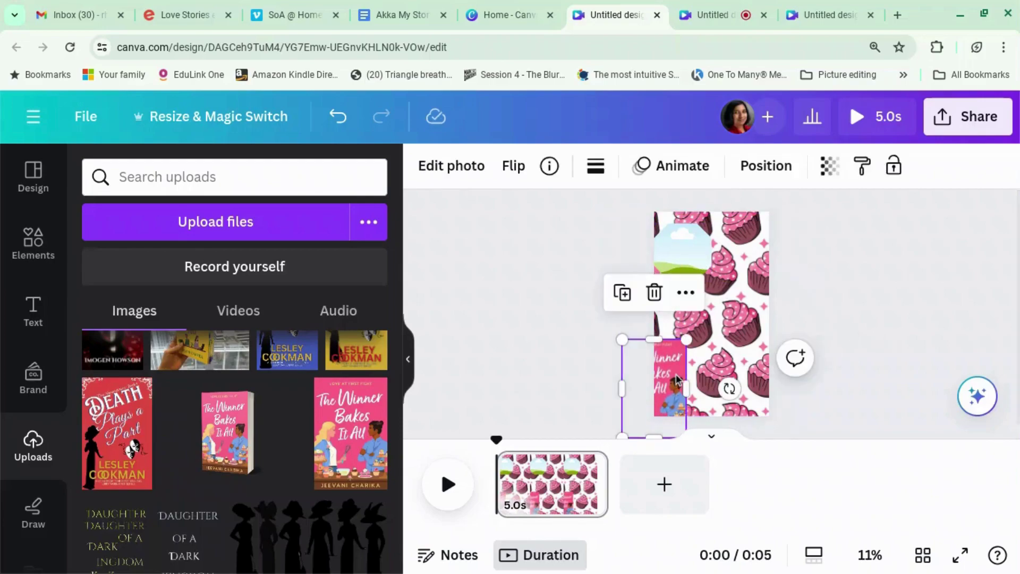
Drop the cupcake pattern from Elements into the top-left frame.
{"action": "left_click", "coordinate": [686, 265]}
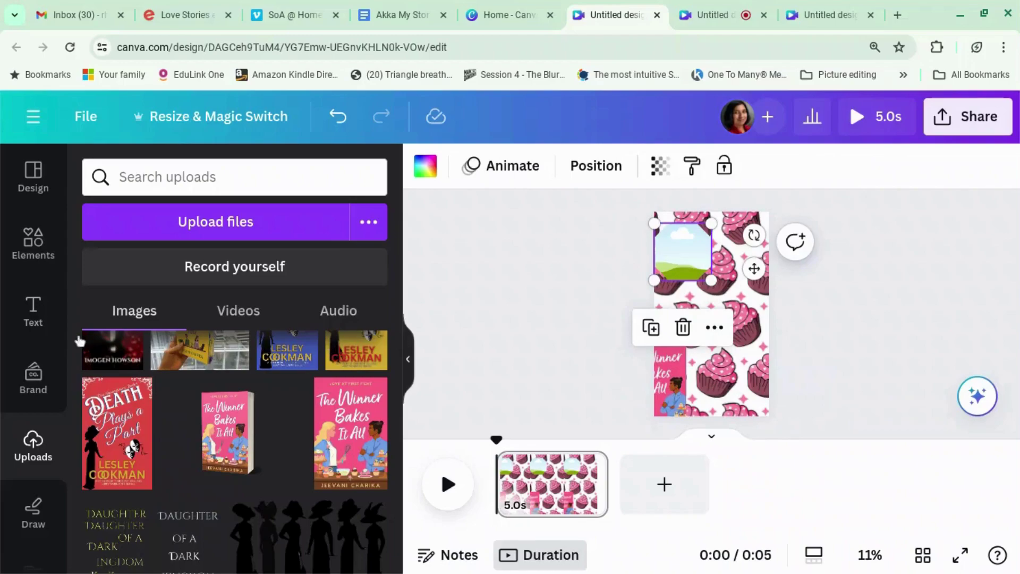
{"action": "left_click", "coordinate": [31, 243]}
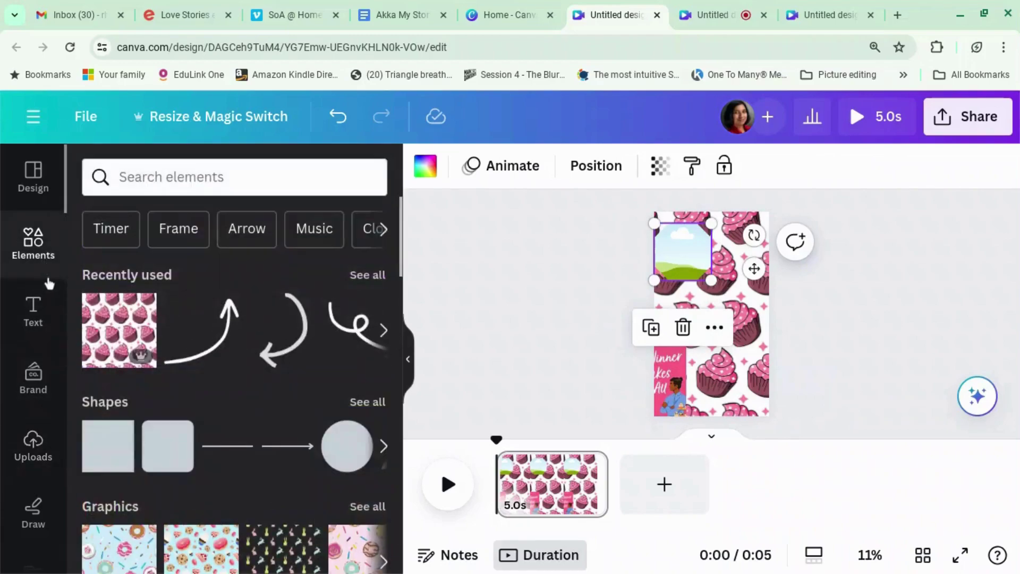
{"action": "left_click_drag", "start_coordinate": [114, 330], "coordinate": [684, 261]}
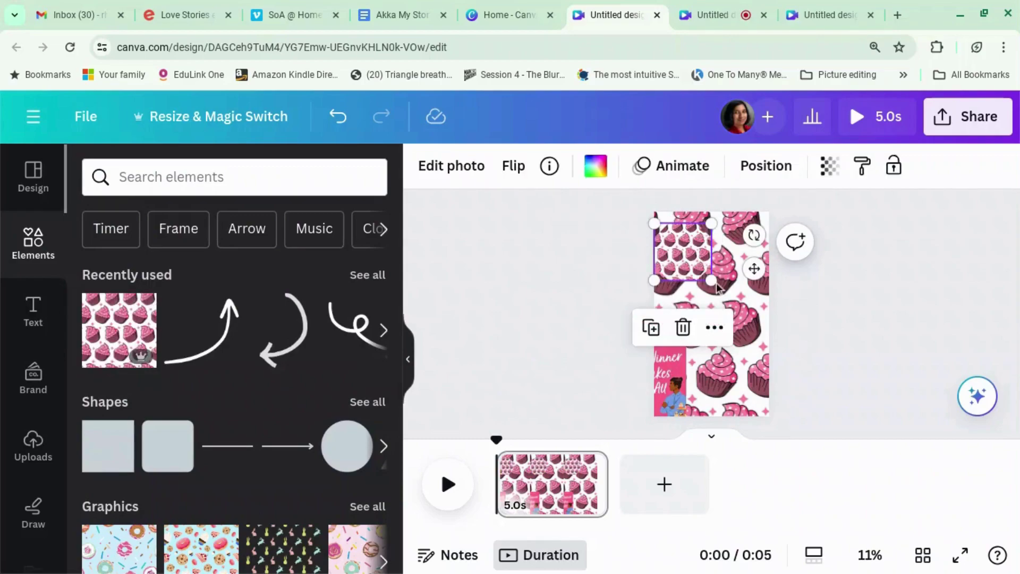
Crop the frame's cupcake fill larger and align it with the background pattern, then apply.
{"action": "double_click", "coordinate": [703, 275]}
{"action": "left_click_drag", "start_coordinate": [714, 280], "coordinate": [842, 414]}
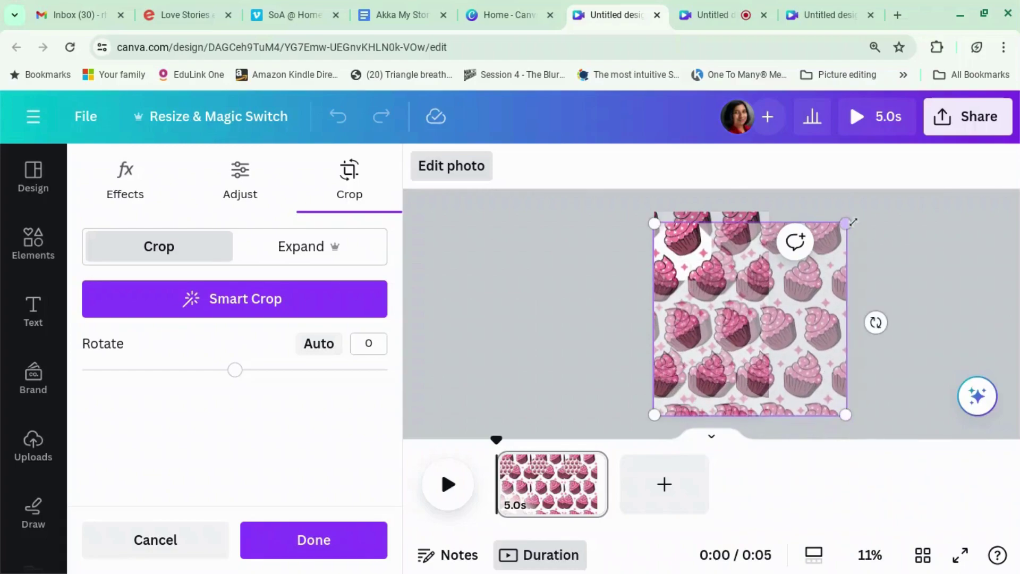
{"action": "left_click_drag", "start_coordinate": [852, 222], "coordinate": [857, 198]}
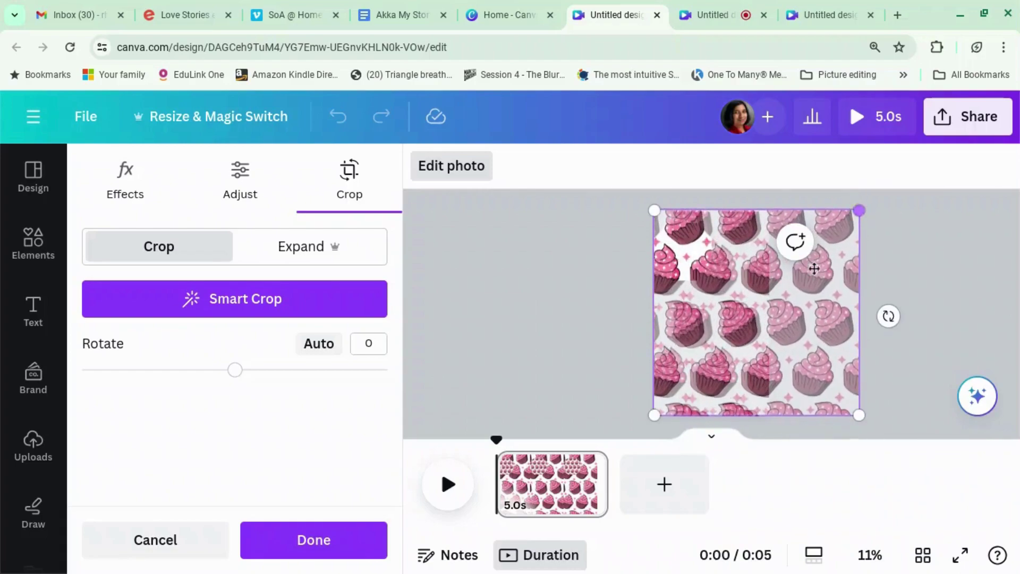
{"action": "left_click_drag", "start_coordinate": [791, 294], "coordinate": [781, 296]}
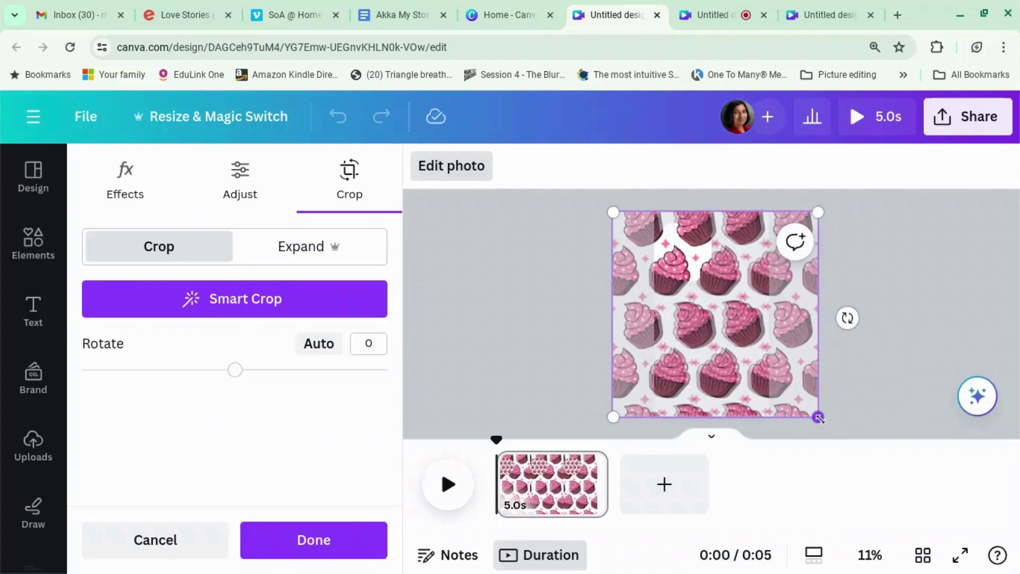
{"action": "left_click_drag", "start_coordinate": [818, 417], "coordinate": [813, 417]}
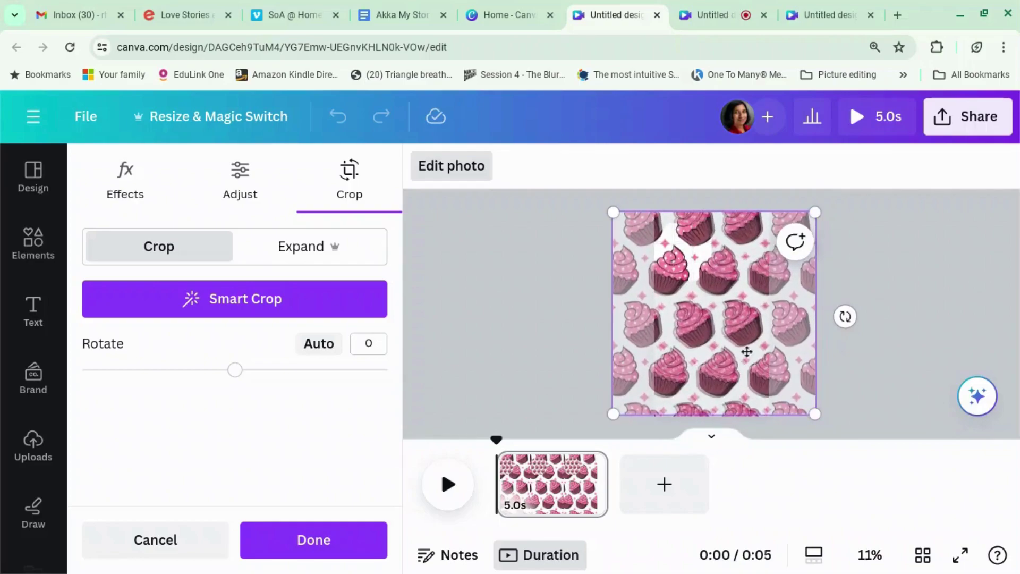
{"action": "left_click_drag", "start_coordinate": [735, 345], "coordinate": [735, 346]}
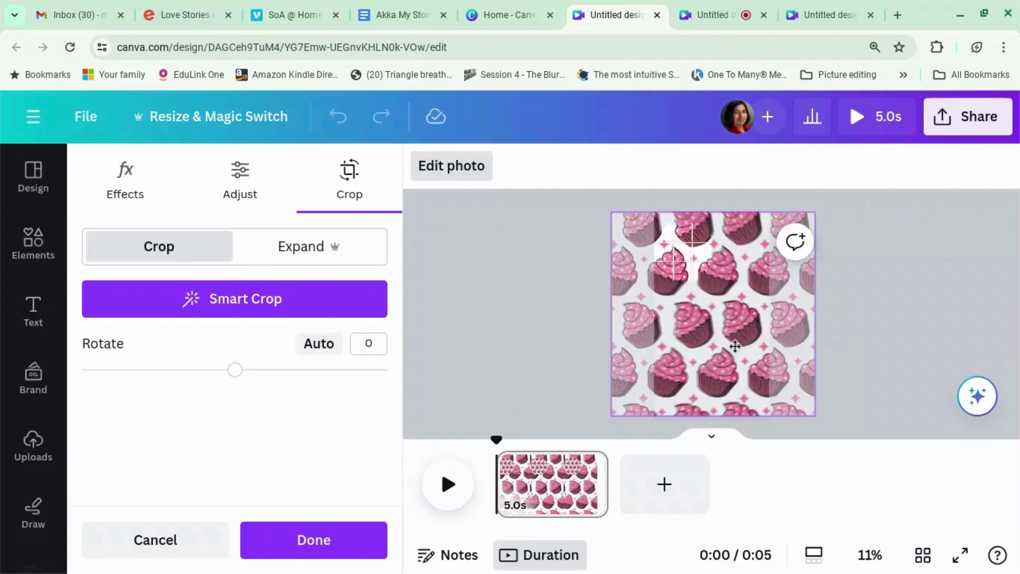
{"action": "left_click_drag", "start_coordinate": [734, 345], "coordinate": [735, 344]}
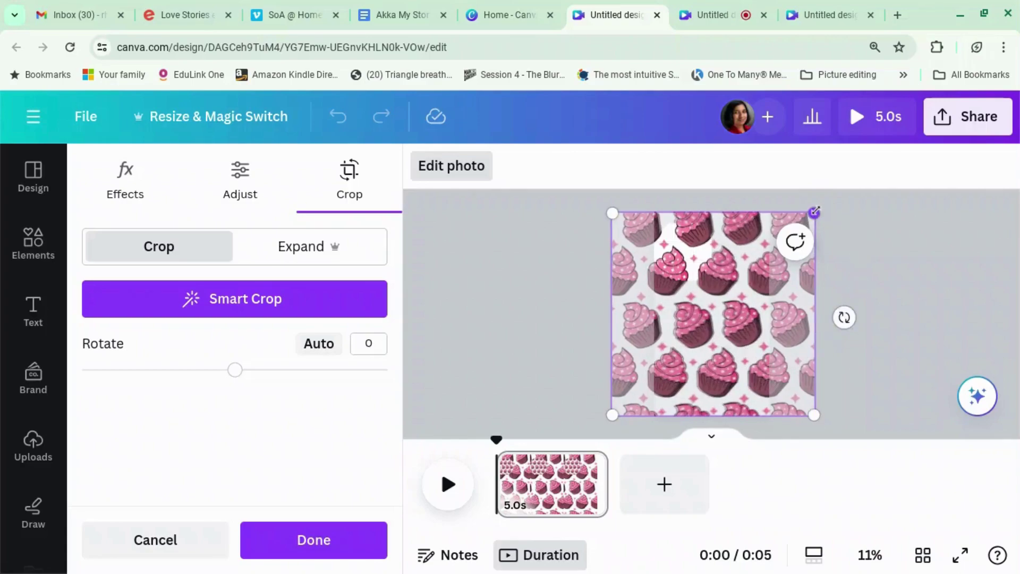
{"action": "left_click_drag", "start_coordinate": [668, 245], "coordinate": [902, 293]}
{"action": "left_click", "coordinate": [917, 318]}
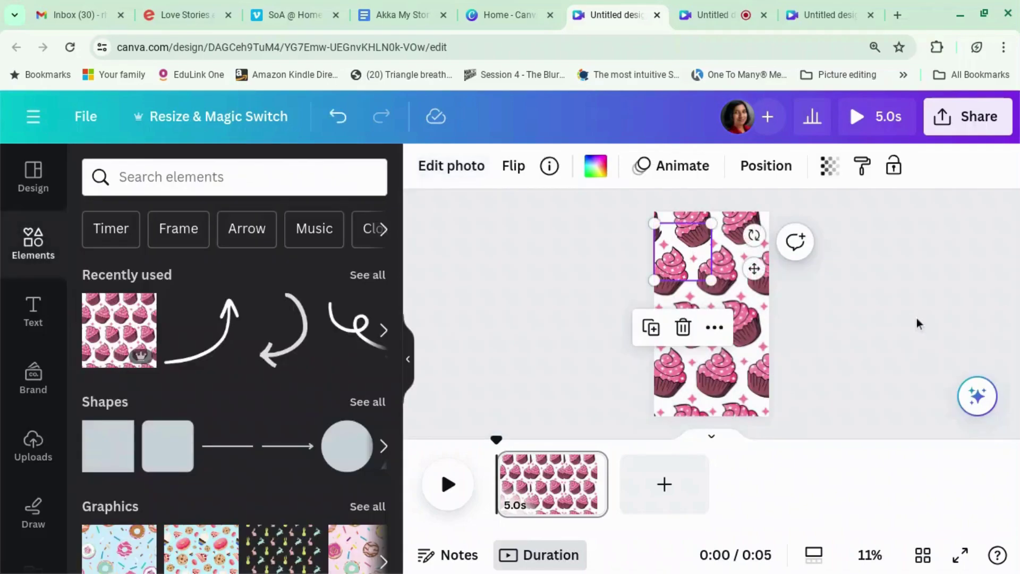
Duplicate the top-left cupcake tile and place the copy beside it at the top-right.
{"action": "left_click", "coordinate": [916, 318]}
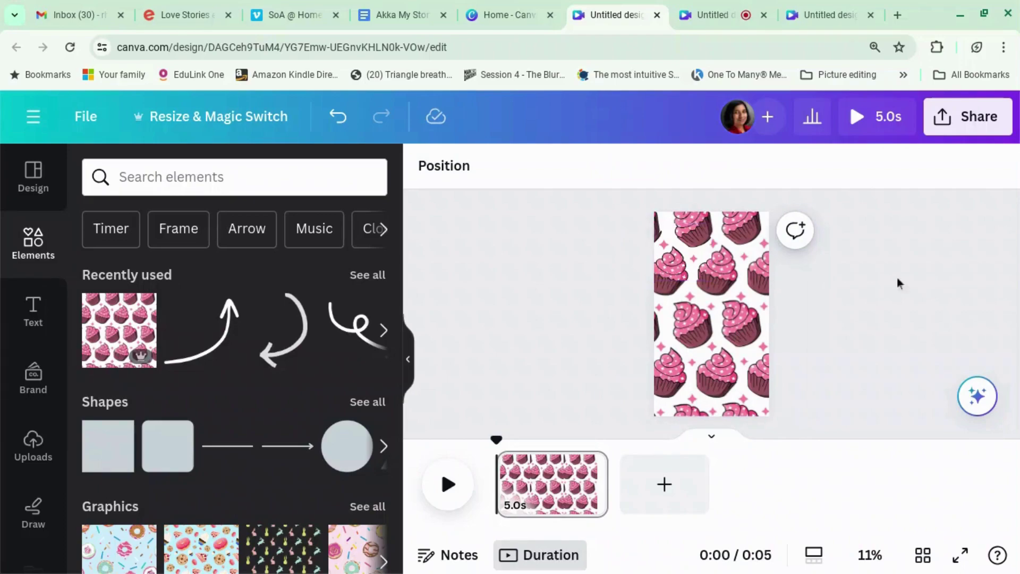
{"action": "left_click", "coordinate": [700, 267]}
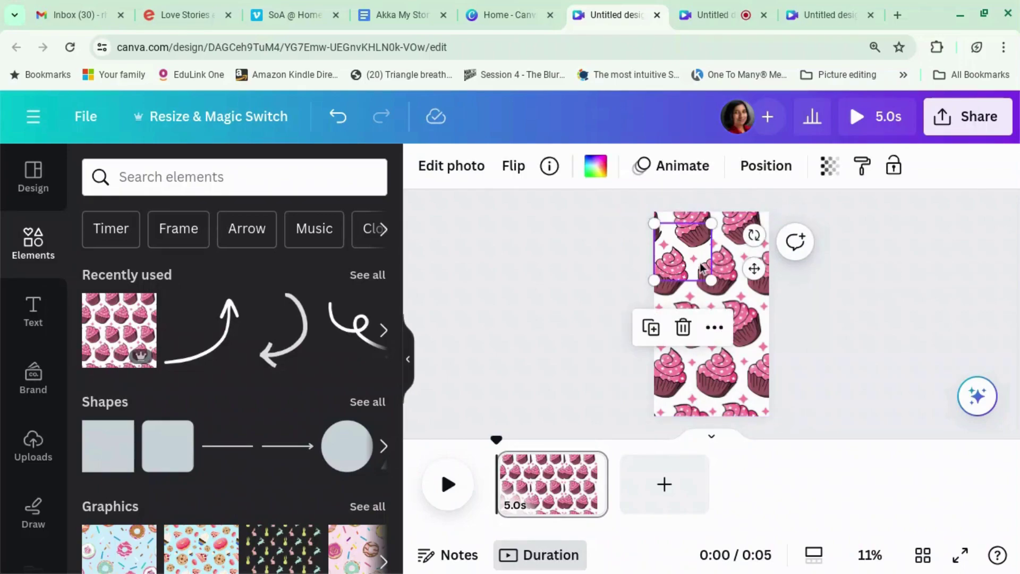
{"action": "left_click", "coordinate": [650, 327]}
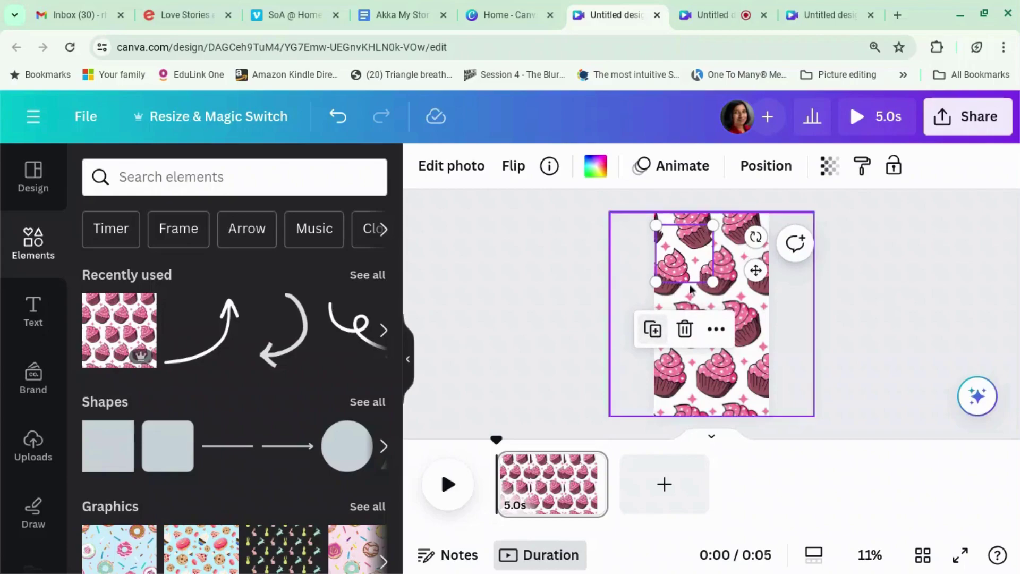
{"action": "left_click_drag", "start_coordinate": [695, 266], "coordinate": [745, 258]}
{"action": "left_click", "coordinate": [828, 276]}
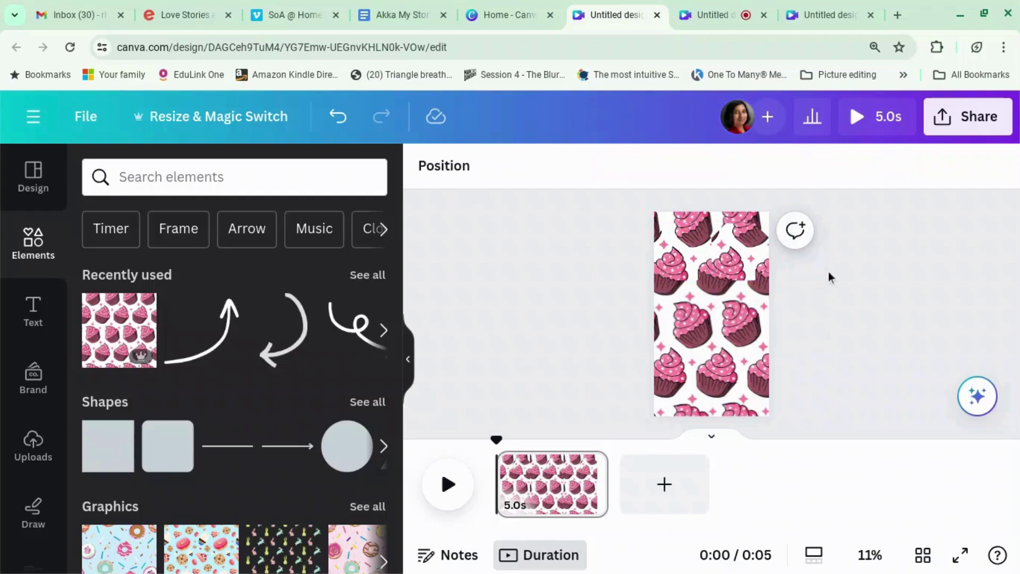
Shift the copy's cropped pattern left so it blends with the background.
{"action": "double_click", "coordinate": [732, 263]}
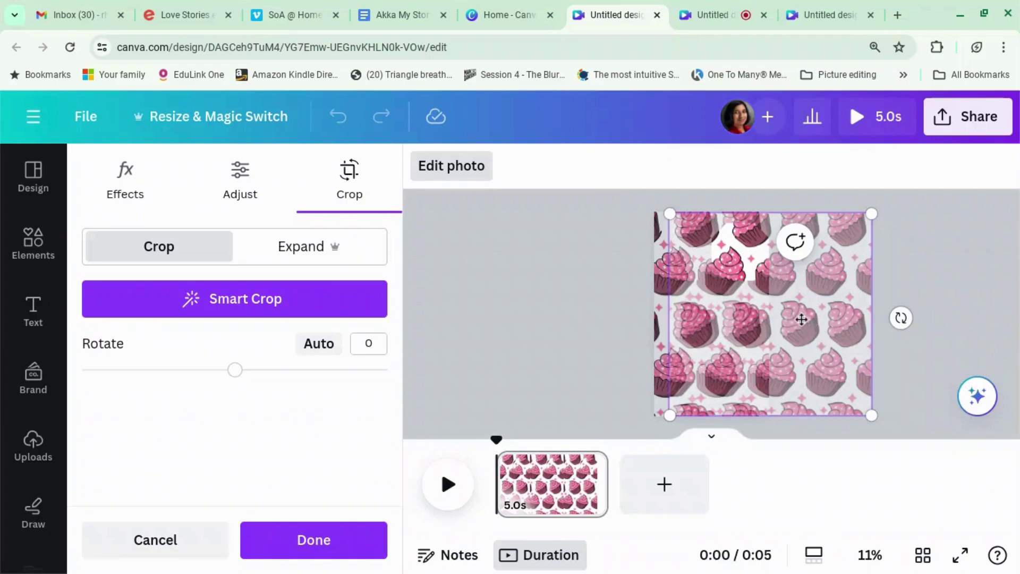
{"action": "left_click_drag", "start_coordinate": [801, 319], "coordinate": [736, 319]}
{"action": "left_click", "coordinate": [897, 334]}
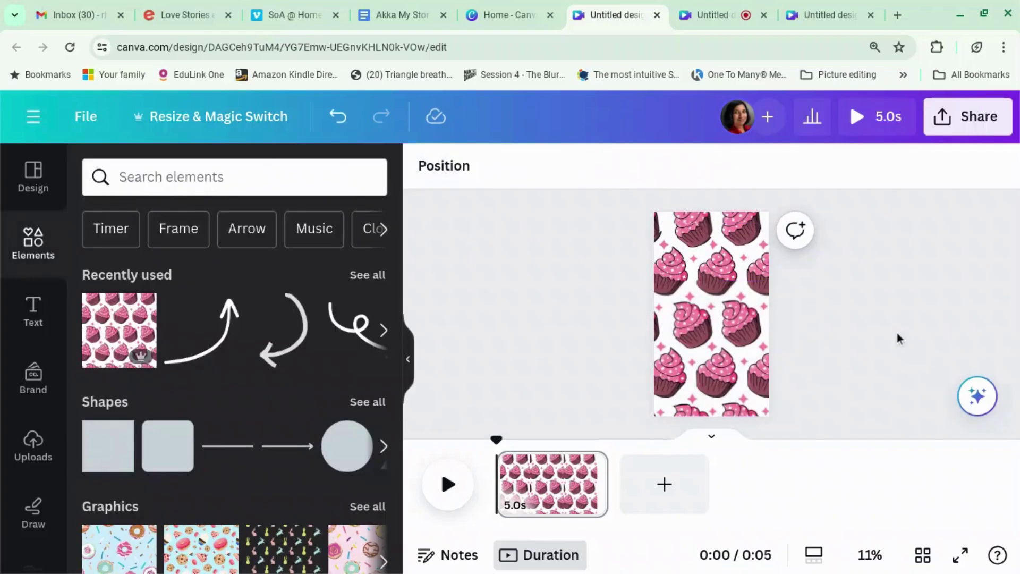
Duplicate the top cupcake tiles and move the copies down into a second row.
{"action": "left_click", "coordinate": [683, 280]}
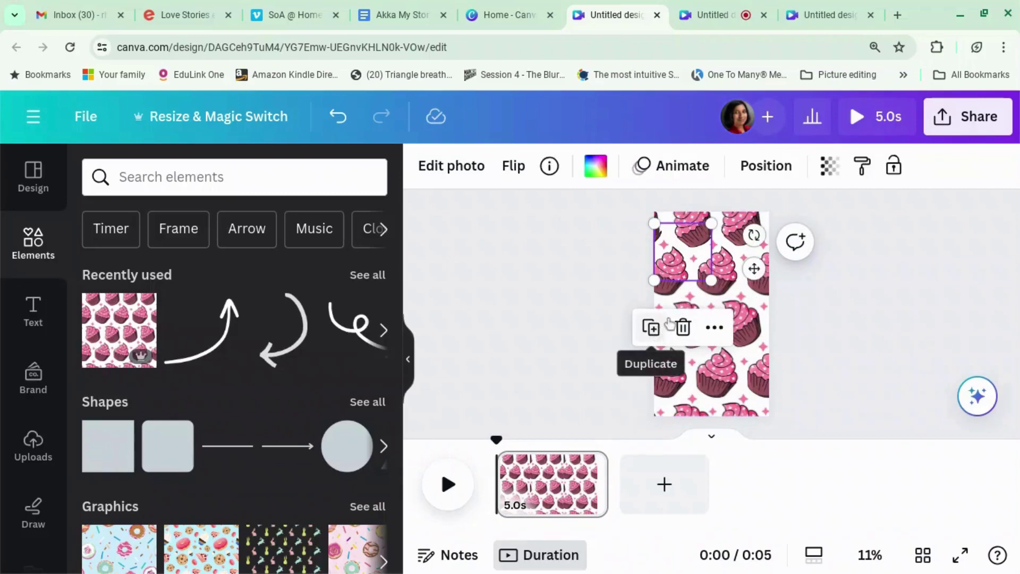
{"action": "left_click", "coordinate": [651, 328]}
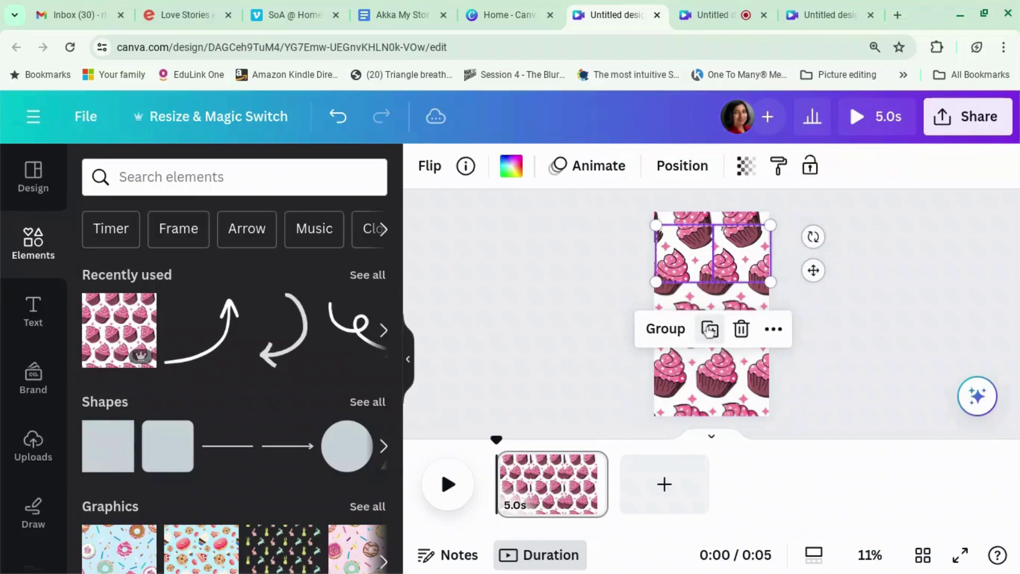
{"action": "left_click_drag", "start_coordinate": [701, 266], "coordinate": [701, 320]}
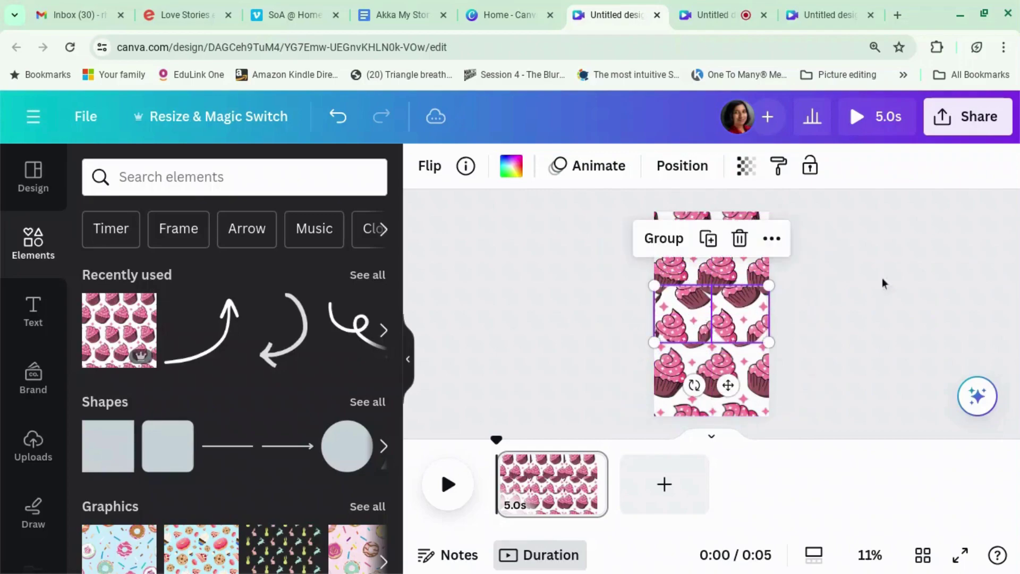
{"action": "left_click", "coordinate": [920, 278]}
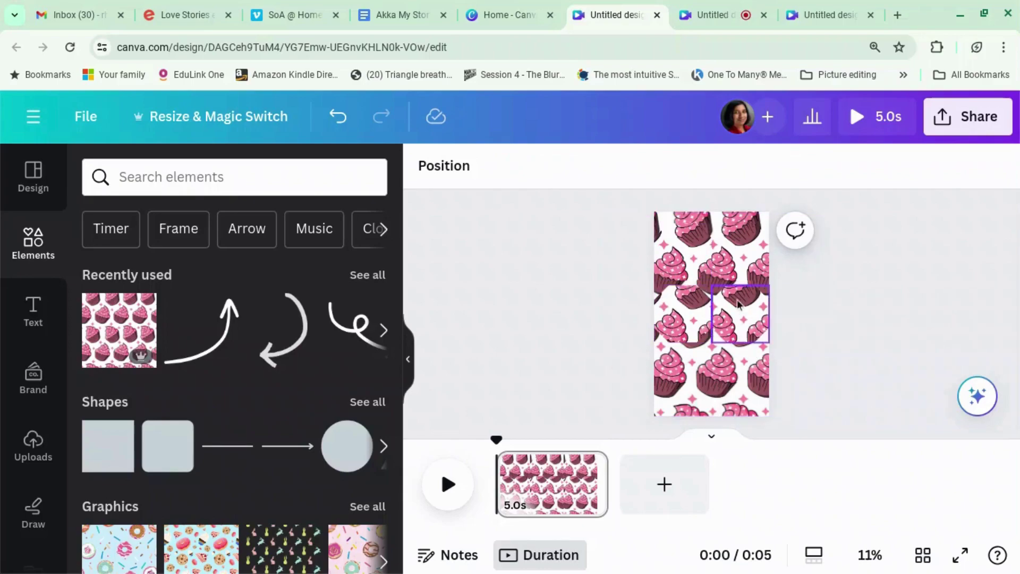
Re-crop the second row's left tile so its pattern lines up with the background.
{"action": "left_click", "coordinate": [683, 329]}
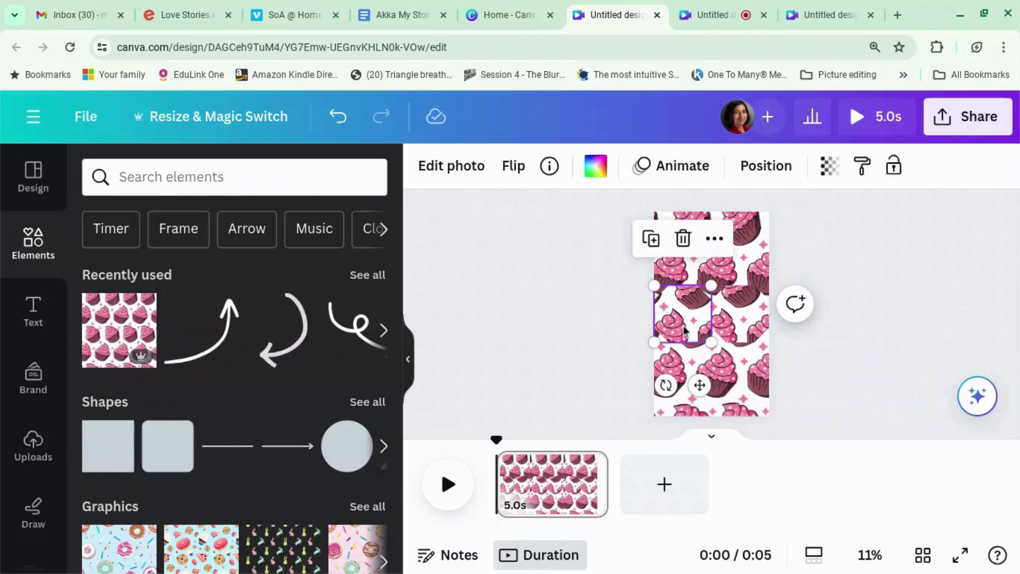
{"action": "double_click", "coordinate": [683, 330]}
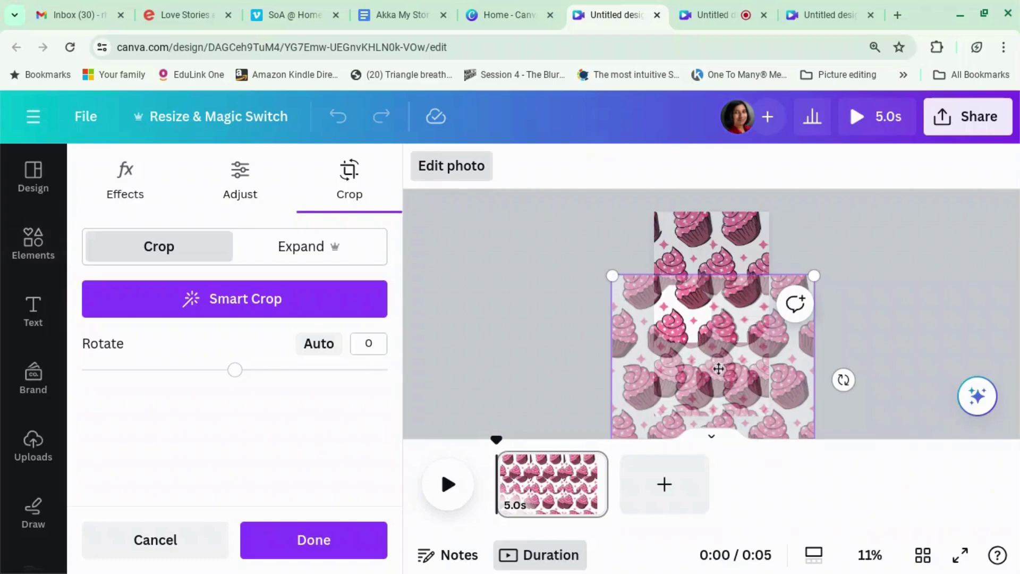
{"action": "left_click_drag", "start_coordinate": [687, 334], "coordinate": [726, 305]}
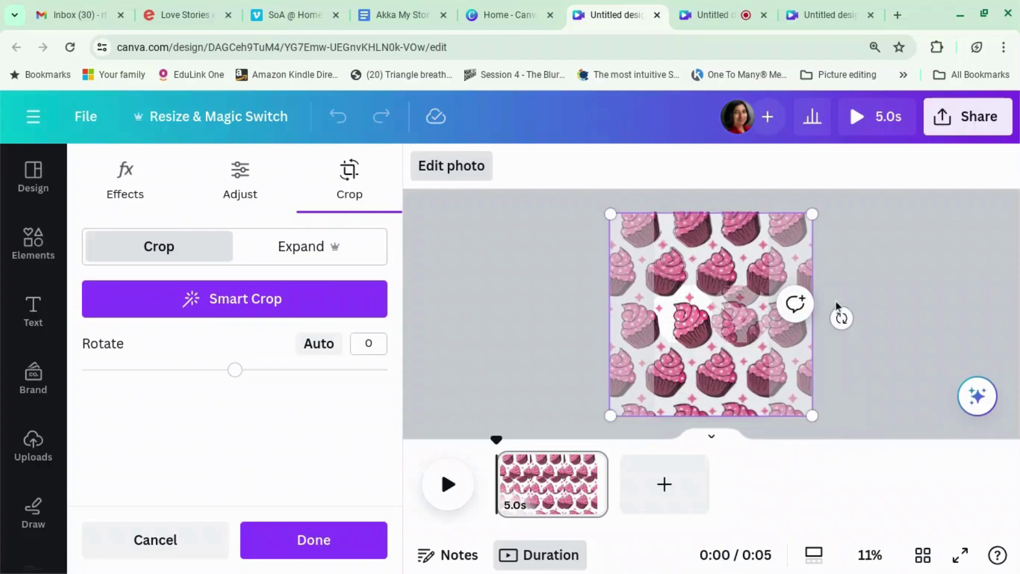
{"action": "left_click", "coordinate": [878, 315]}
{"action": "left_click", "coordinate": [877, 315]}
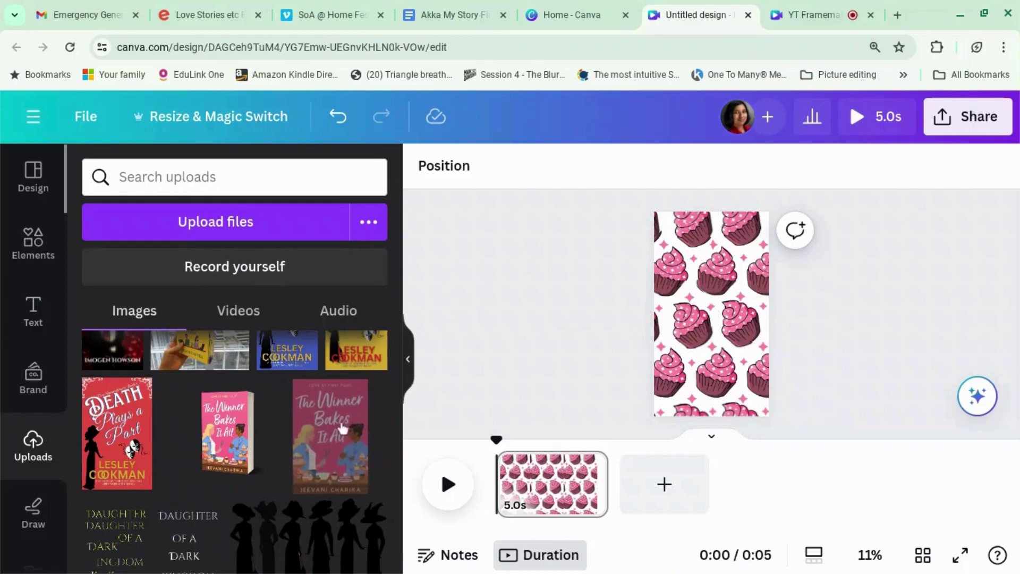
Duplicate the page and drop The Winner Bakes It All cover into its hidden tile frame.
{"action": "left_click", "coordinate": [589, 466]}
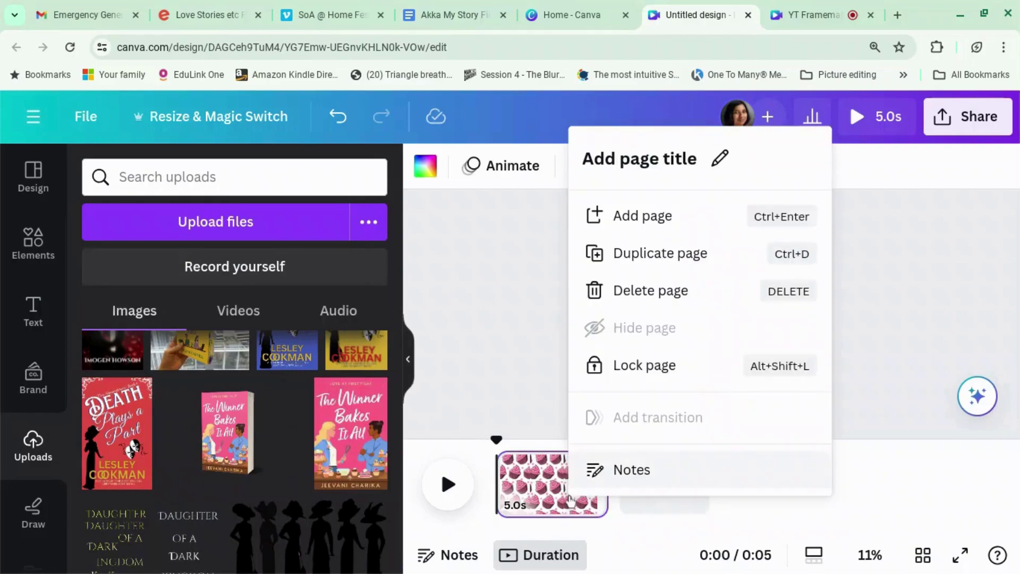
{"action": "left_click", "coordinate": [664, 253]}
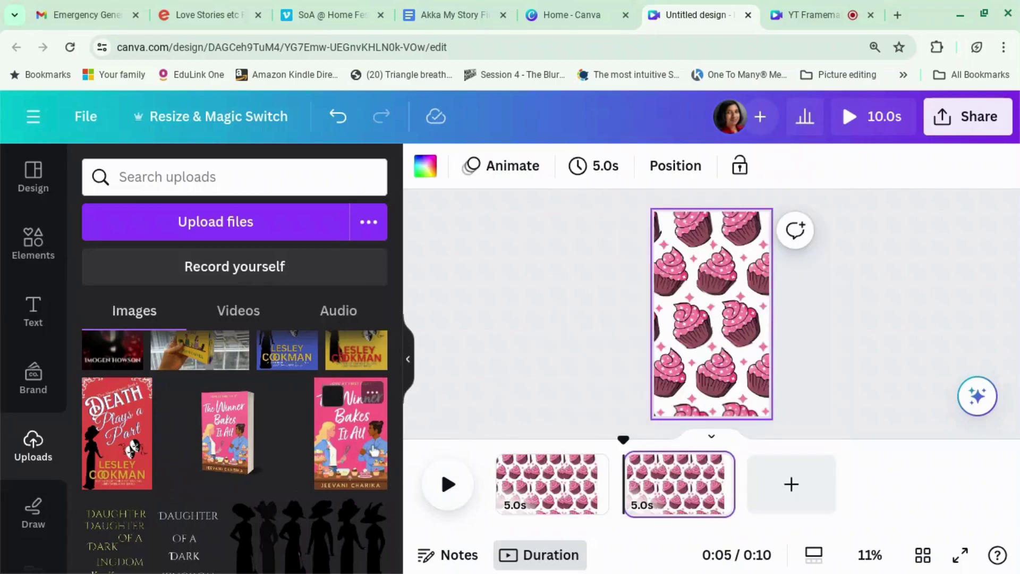
{"action": "left_click", "coordinate": [374, 450]}
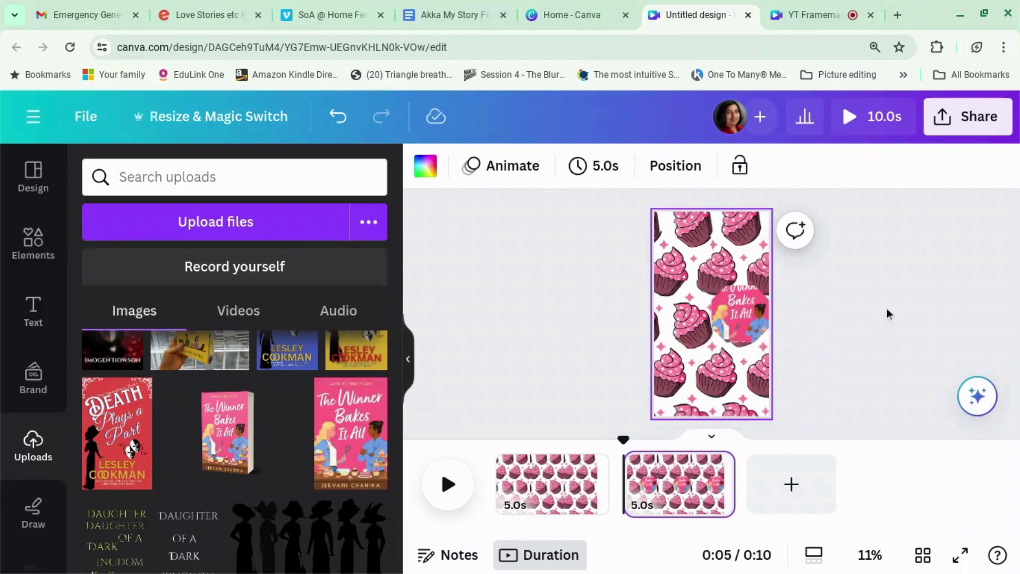
Crop the cover so the frame reveals only the word All and the man.
{"action": "double_click", "coordinate": [740, 323]}
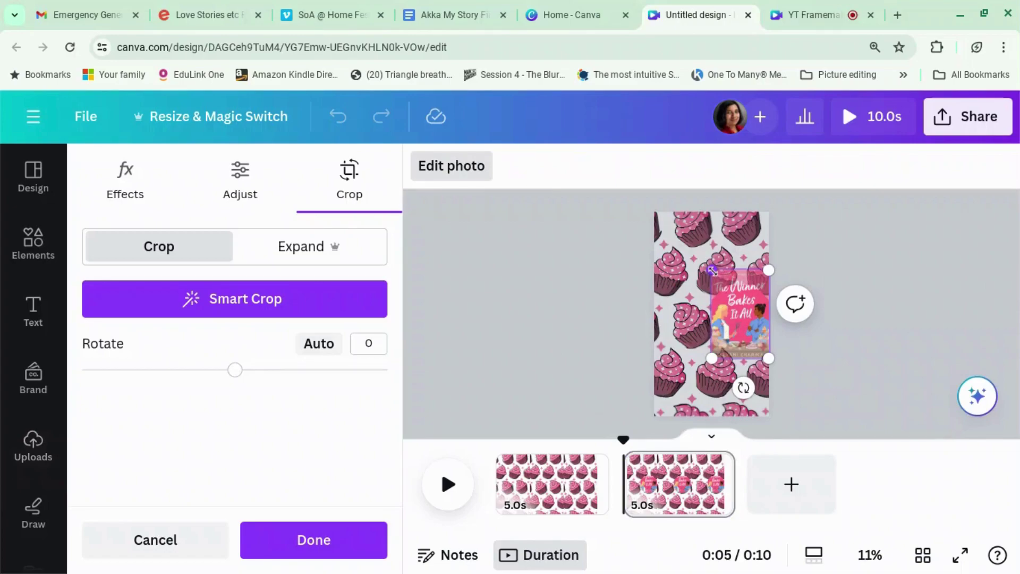
{"action": "left_click_drag", "start_coordinate": [712, 270], "coordinate": [676, 214]}
{"action": "left_click_drag", "start_coordinate": [674, 357], "coordinate": [664, 394]}
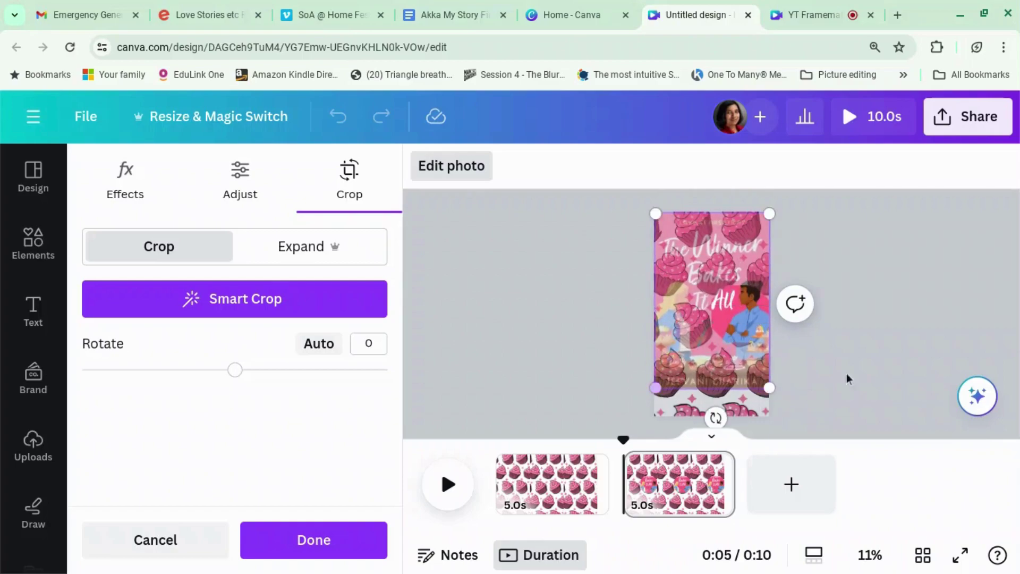
{"action": "left_click", "coordinate": [892, 358]}
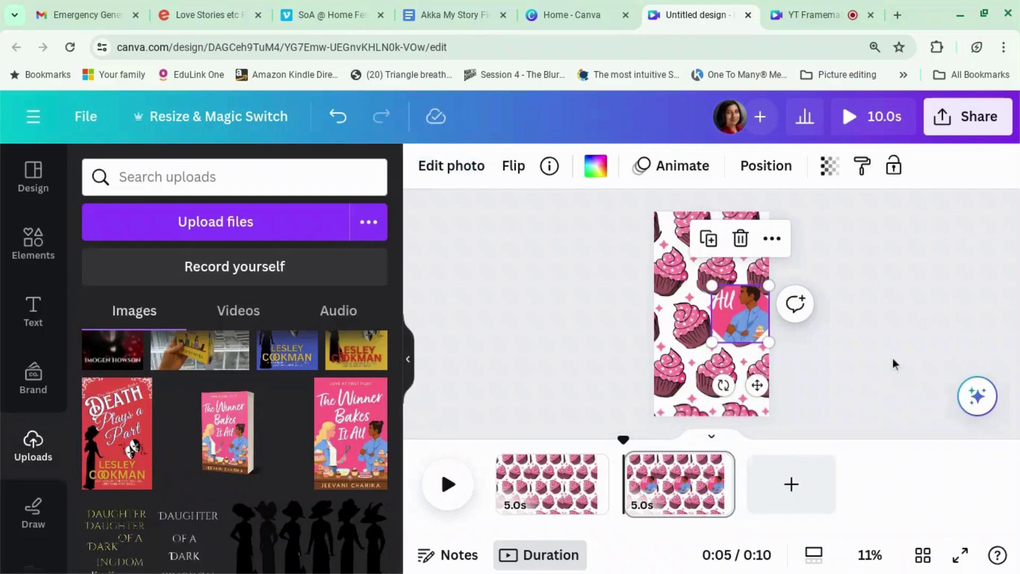
Duplicate page 1 and drop The Winner Bakes It All cover onto the new page.
{"action": "right_click", "coordinate": [582, 481]}
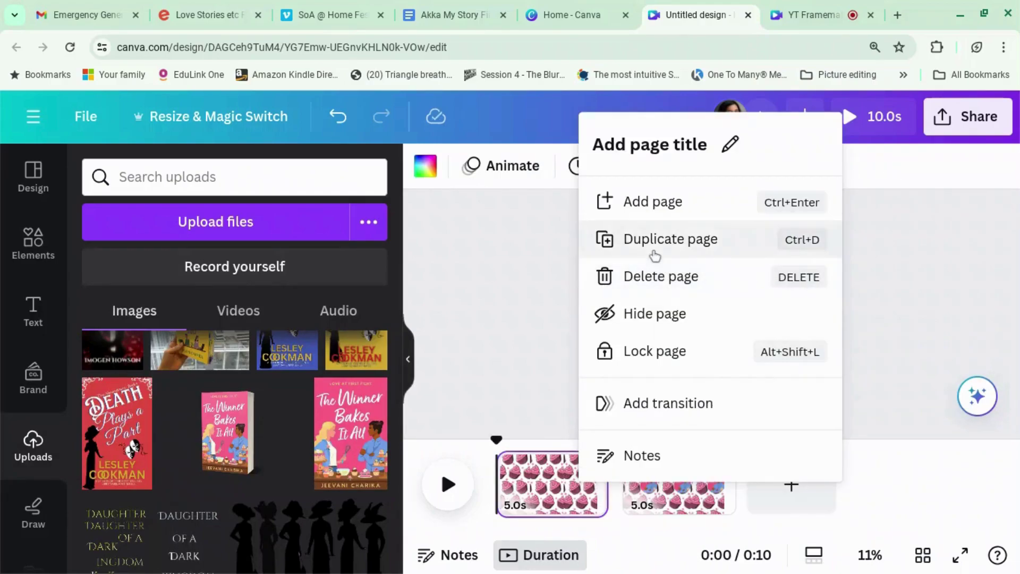
{"action": "left_click", "coordinate": [655, 255]}
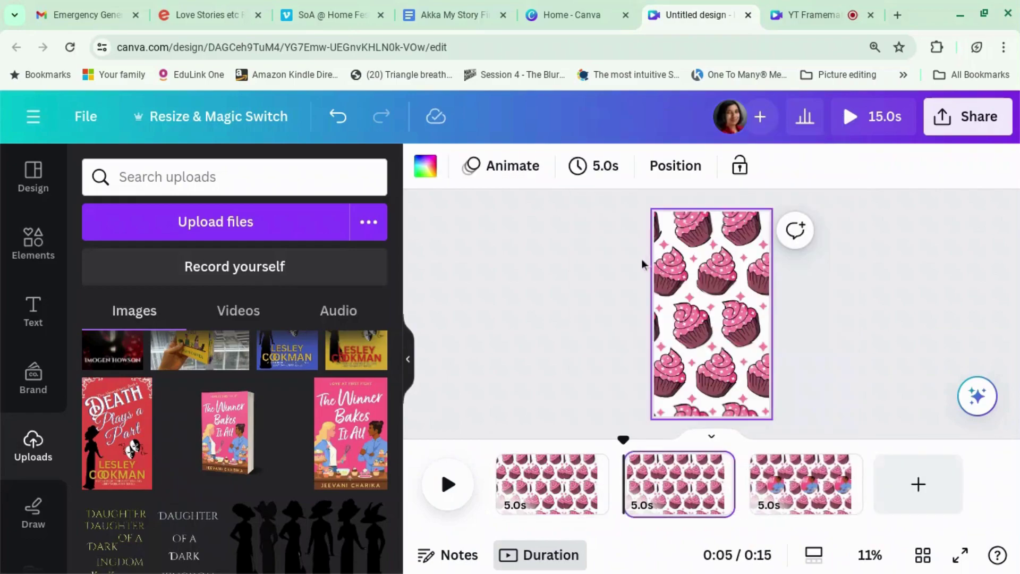
{"action": "left_click_drag", "start_coordinate": [390, 451], "coordinate": [683, 255]}
Widen the cover's crop so the whole cover, title and author line show through the tiles.
{"action": "double_click", "coordinate": [684, 264]}
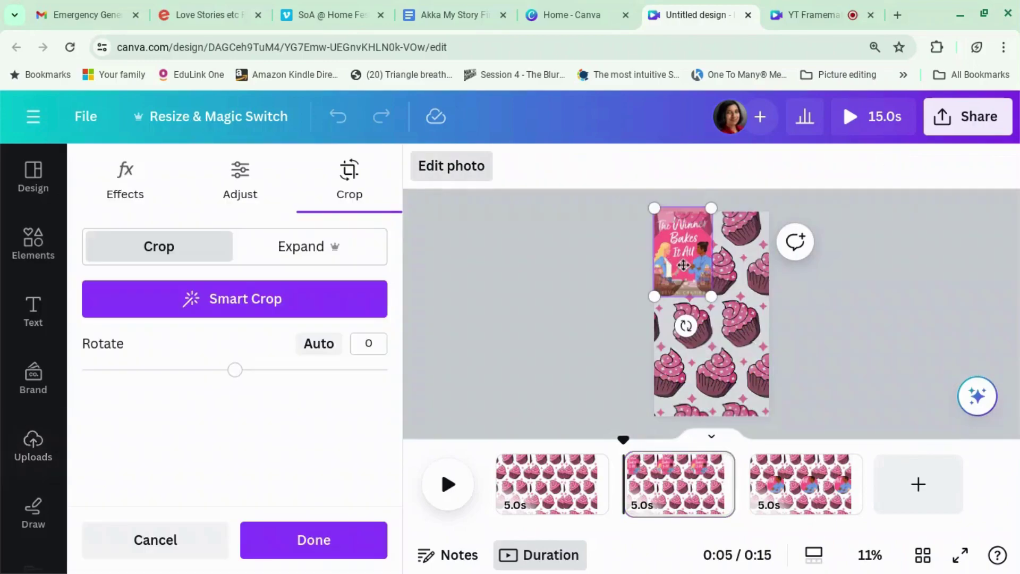
{"action": "left_click_drag", "start_coordinate": [691, 269], "coordinate": [808, 367]}
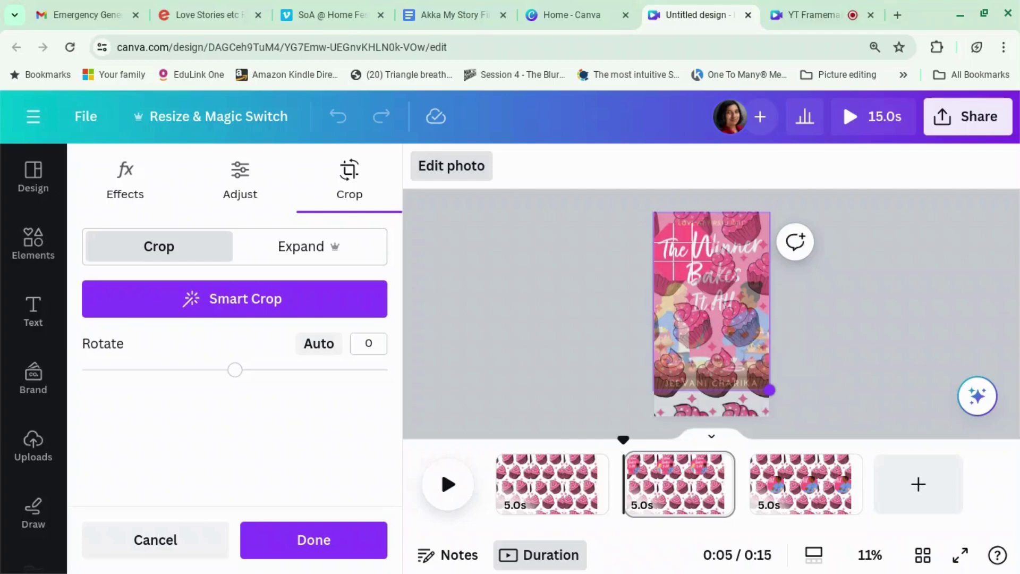
{"action": "left_click_drag", "start_coordinate": [808, 367], "coordinate": [808, 370]}
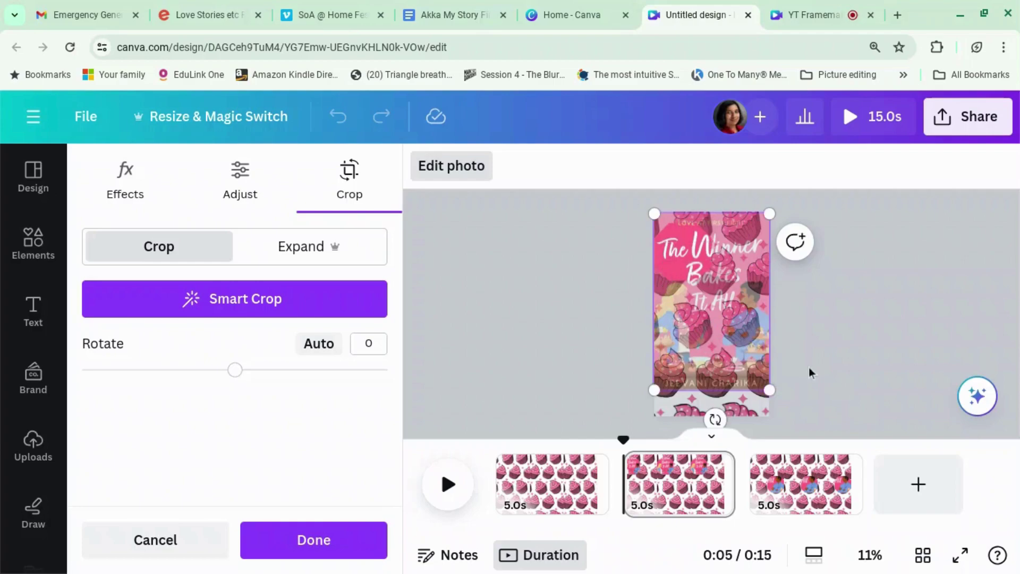
{"action": "left_click", "coordinate": [557, 480]}
Duplicate page 1 again and put the cover in its lower-right tile, stretching the crop to show the full title.
{"action": "right_click", "coordinate": [557, 480]}
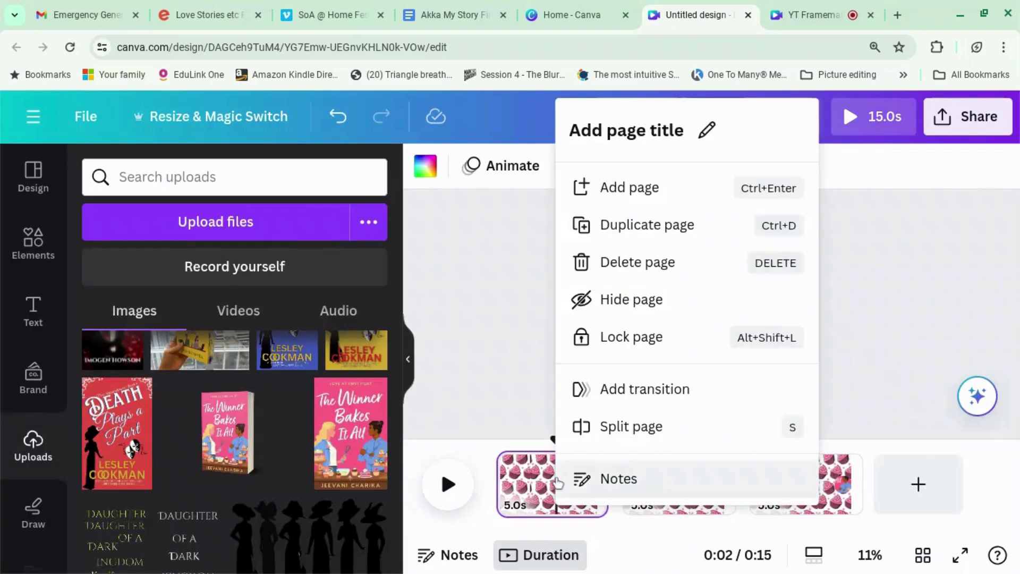
{"action": "key", "text": "ctrl+d"}
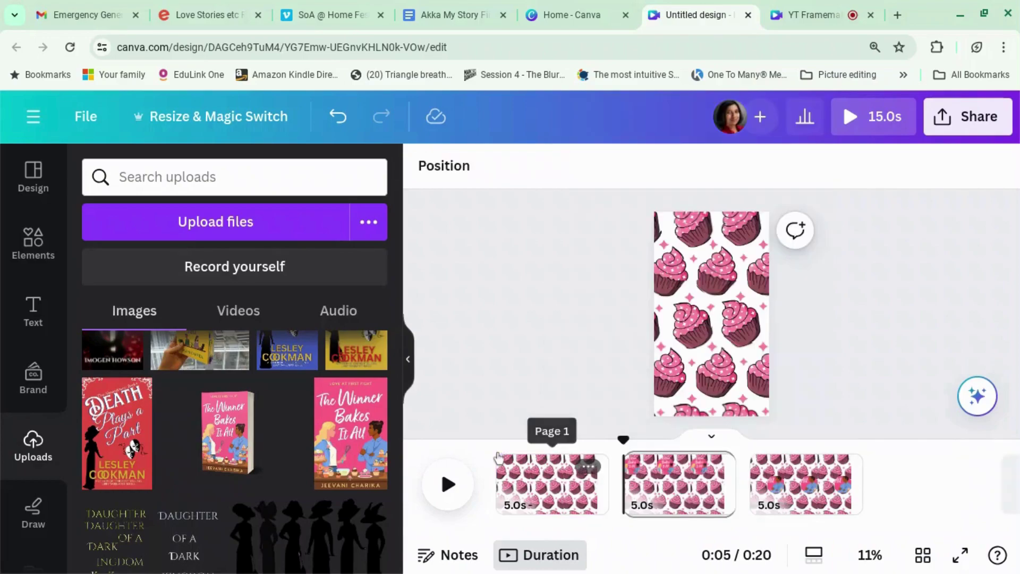
{"action": "left_click_drag", "start_coordinate": [583, 398], "coordinate": [613, 394]}
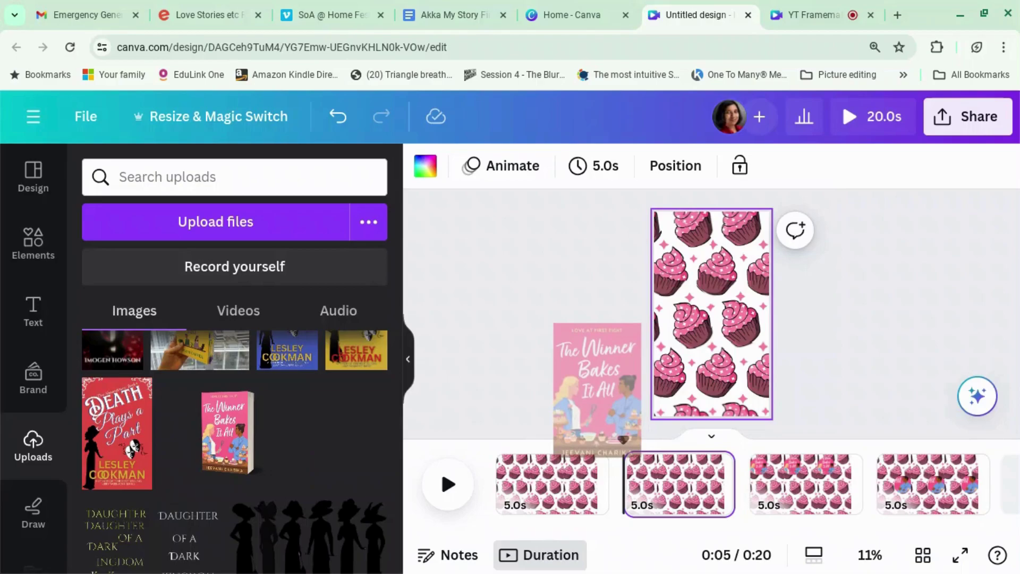
{"action": "left_click_drag", "start_coordinate": [613, 394], "coordinate": [742, 372]}
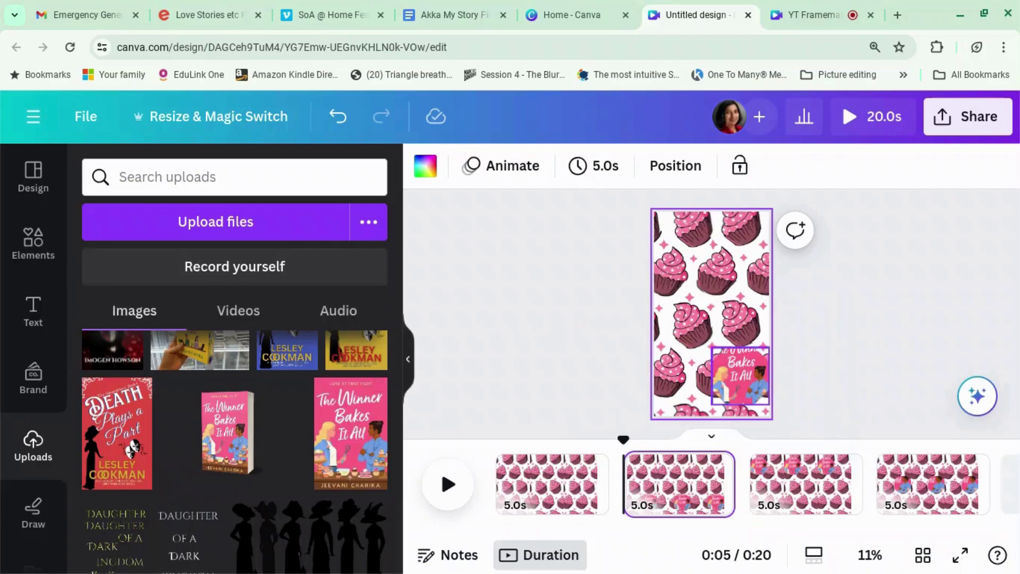
{"action": "double_click", "coordinate": [747, 375]}
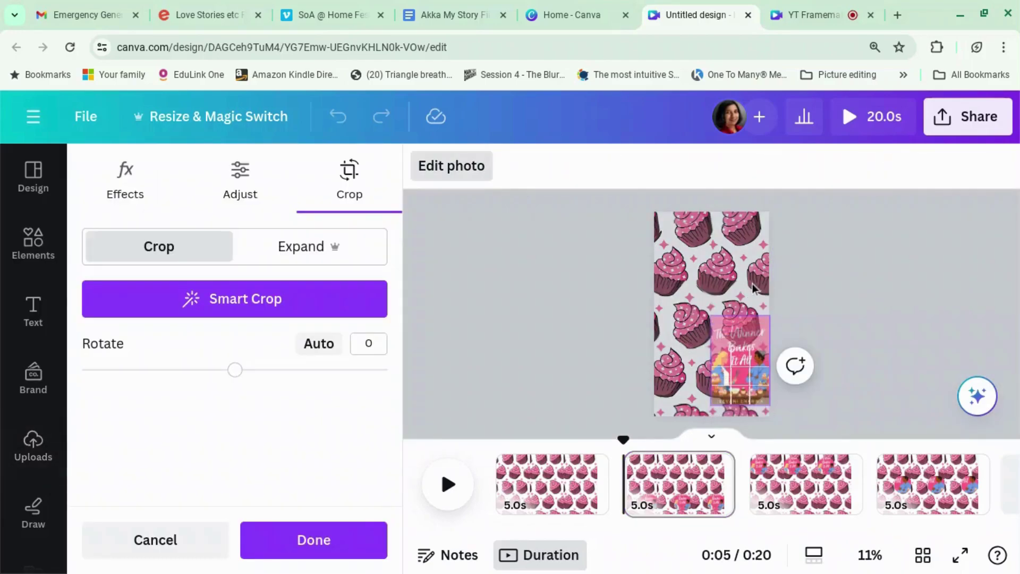
{"action": "left_click_drag", "start_coordinate": [712, 332], "coordinate": [701, 209]}
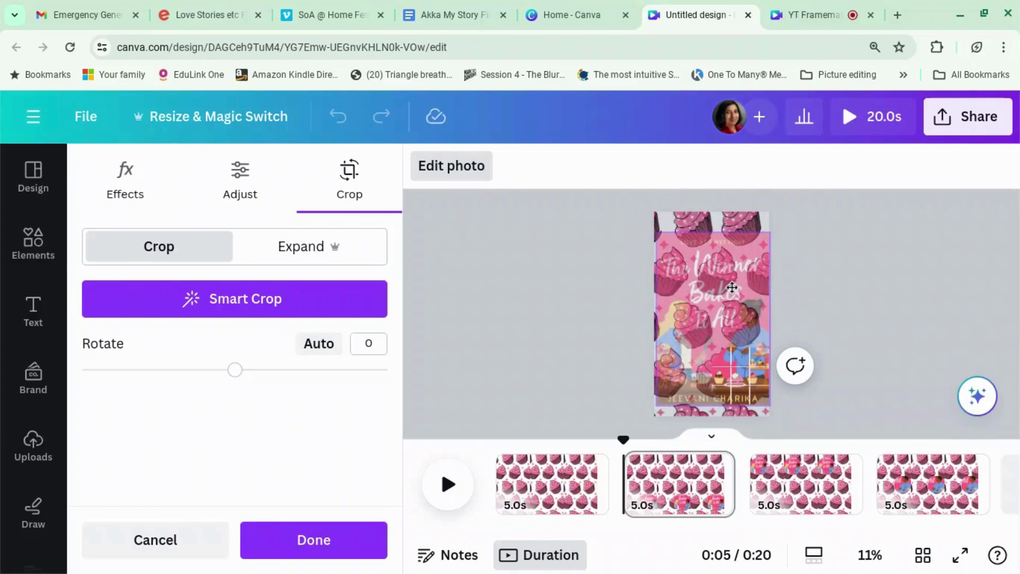
Re-crop the lower-right cover to show just the man, cake and partial author line, then apply the crop.
{"action": "left_click_drag", "start_coordinate": [731, 287], "coordinate": [731, 289]}
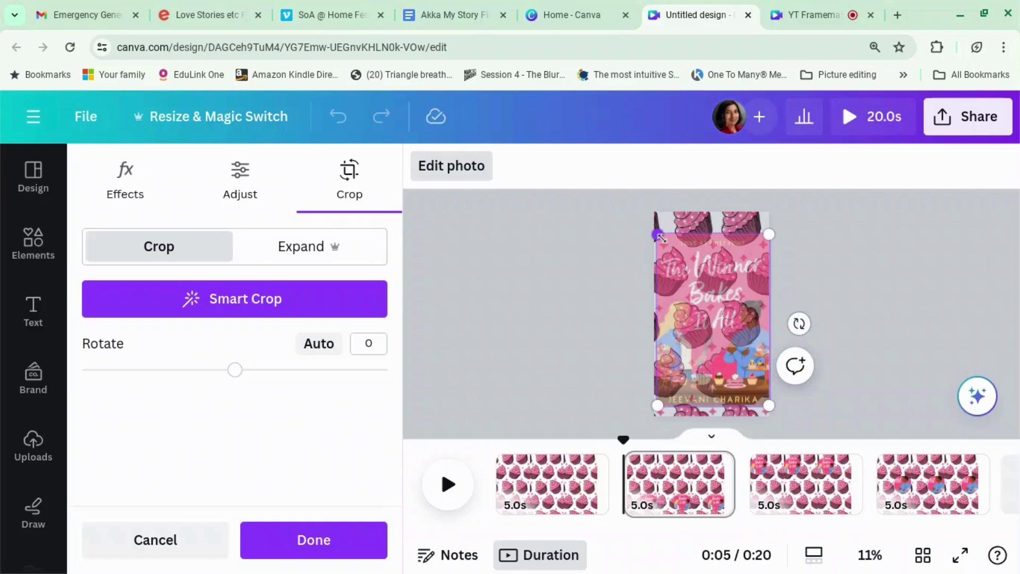
{"action": "left_click_drag", "start_coordinate": [654, 229], "coordinate": [658, 229]}
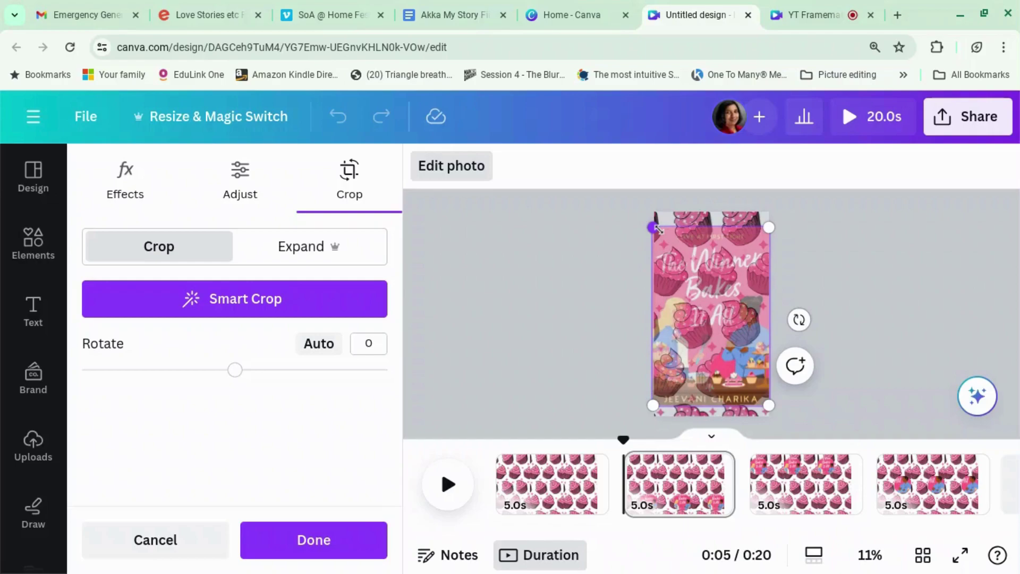
{"action": "left_click_drag", "start_coordinate": [720, 316], "coordinate": [726, 294]}
{"action": "left_click", "coordinate": [908, 295]}
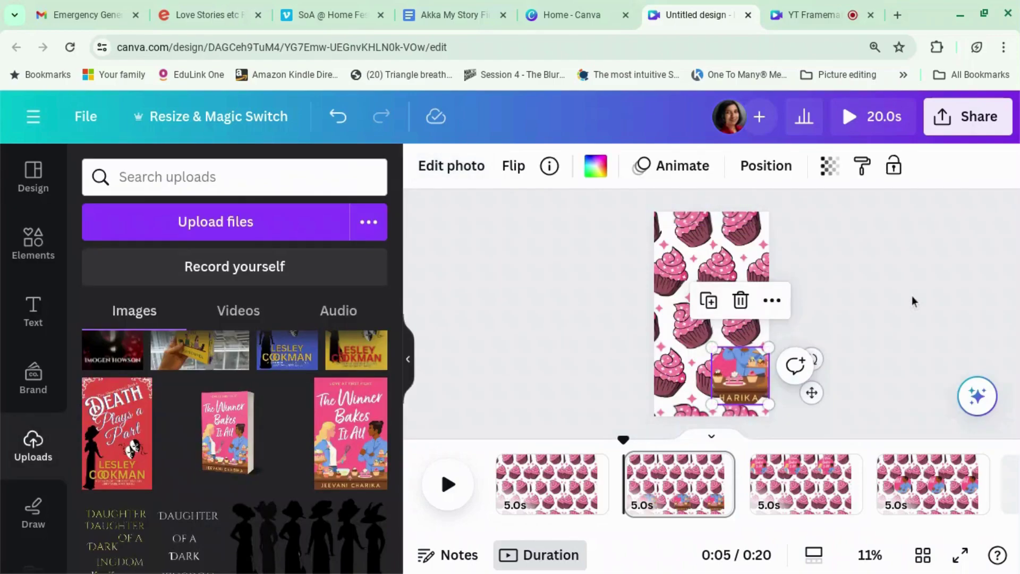
{"action": "left_click", "coordinate": [912, 301]}
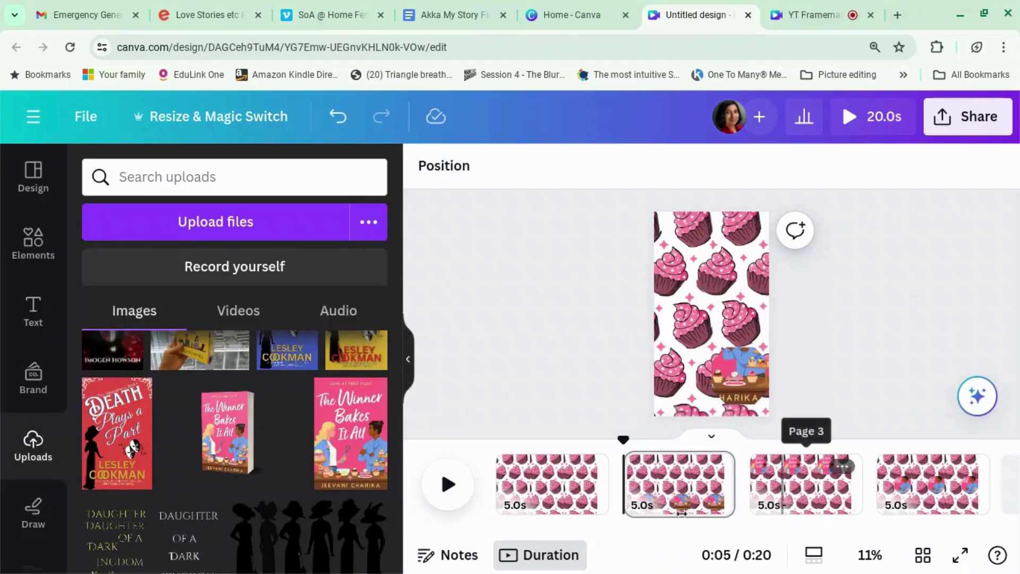
Turn on rulers and guides in the File > Settings menu.
{"action": "left_click", "coordinate": [95, 118]}
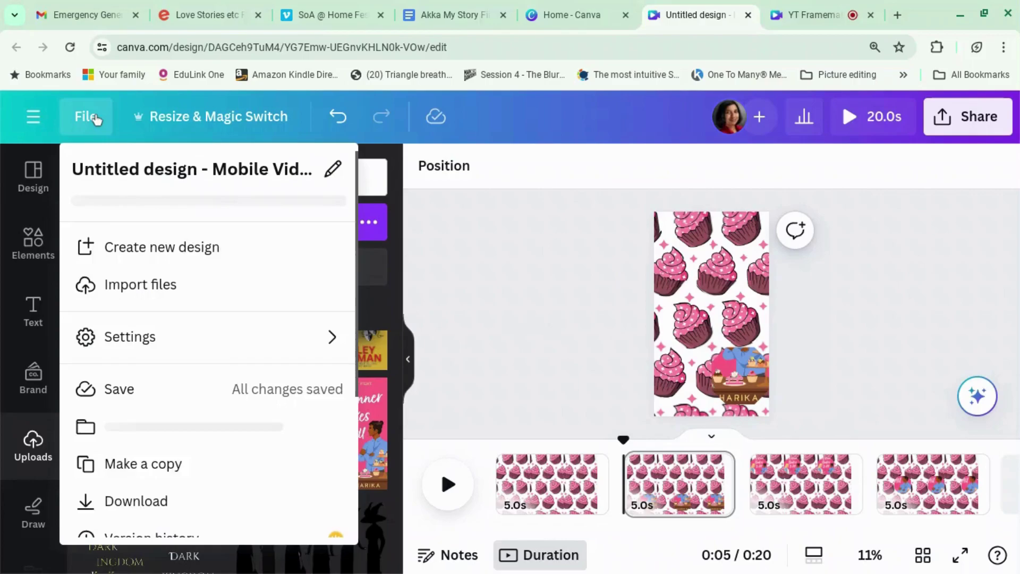
{"action": "left_click", "coordinate": [180, 357]}
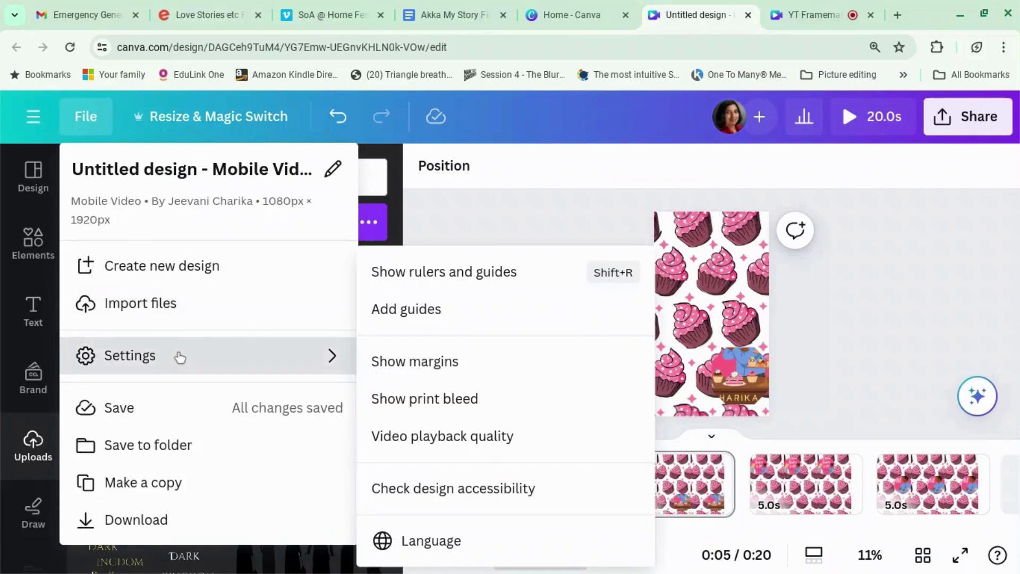
{"action": "left_click", "coordinate": [443, 273]}
Drag horizontal guides down from the top ruler onto the current page and page 3.
{"action": "left_click_drag", "start_coordinate": [739, 204], "coordinate": [712, 409]}
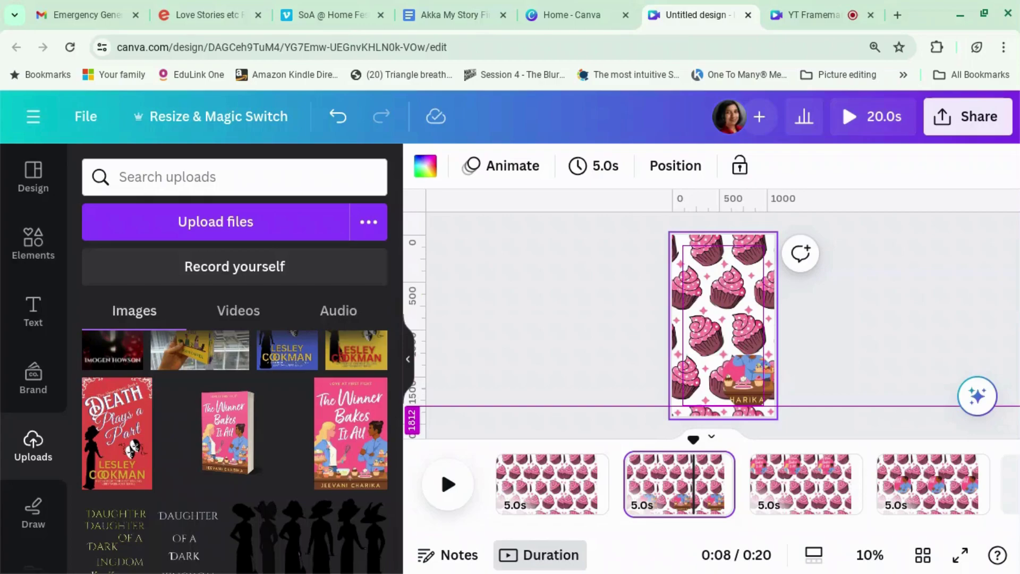
{"action": "left_click", "coordinate": [796, 478]}
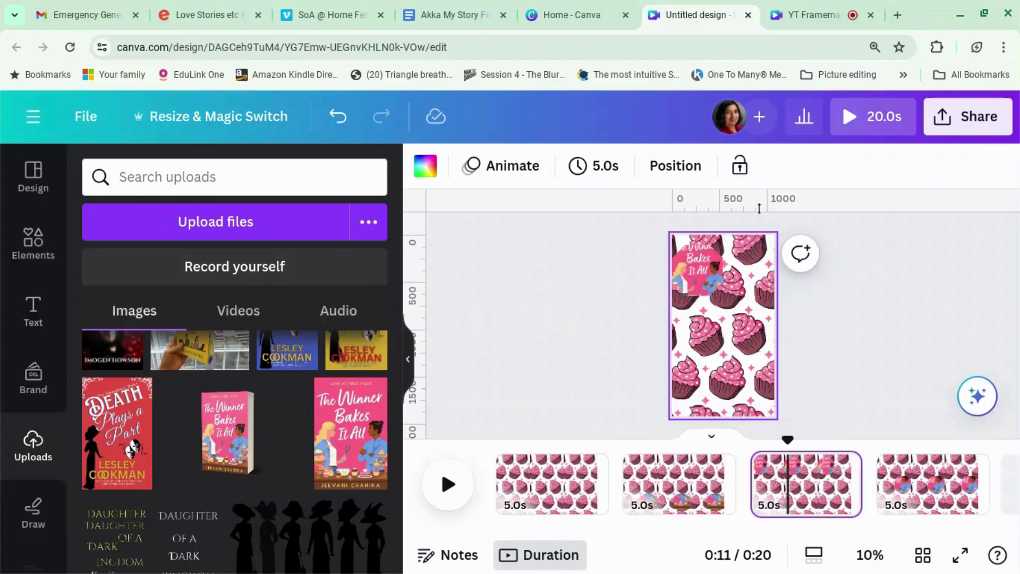
{"action": "left_click_drag", "start_coordinate": [759, 208], "coordinate": [750, 410]}
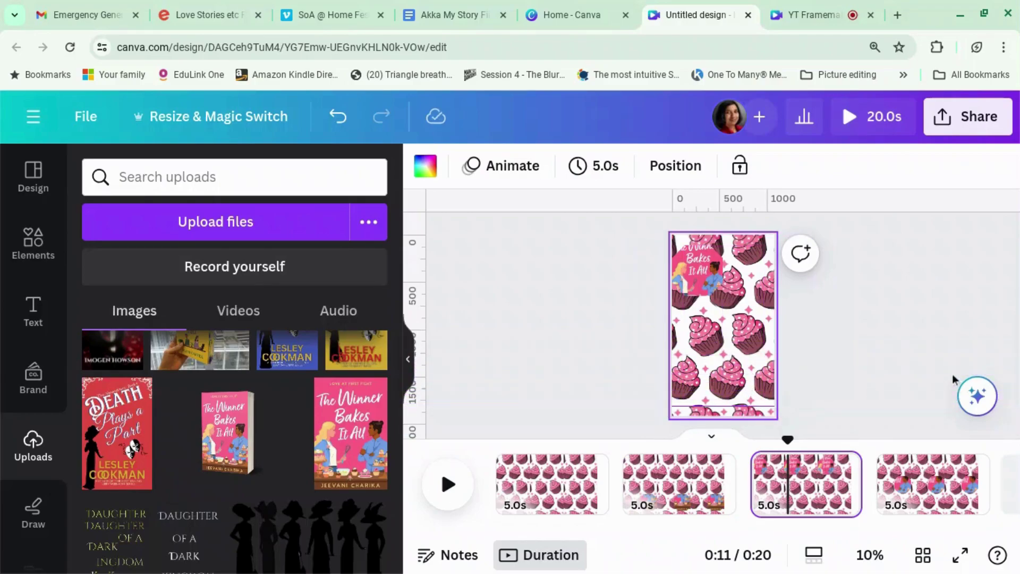
Place a horizontal guide on page 4 and shift its cover down inside the frame.
{"action": "left_click", "coordinate": [918, 481]}
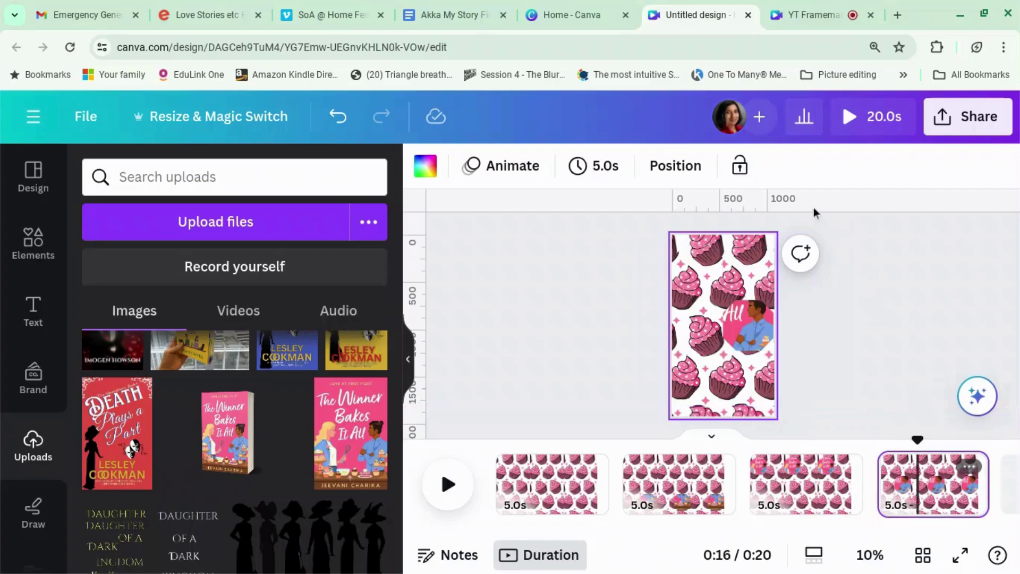
{"action": "left_click_drag", "start_coordinate": [808, 210], "coordinate": [832, 411]}
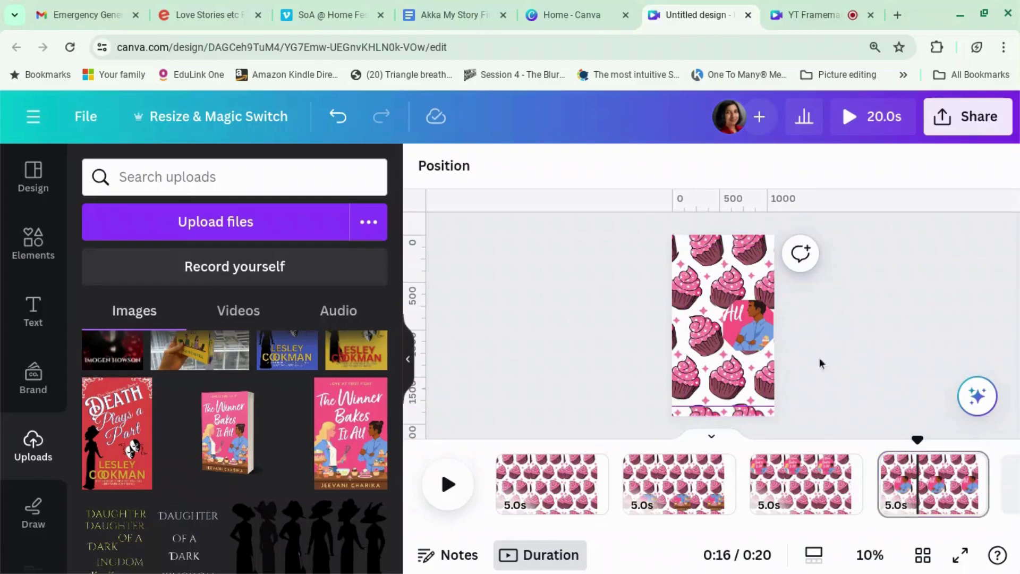
{"action": "double_click", "coordinate": [744, 334]}
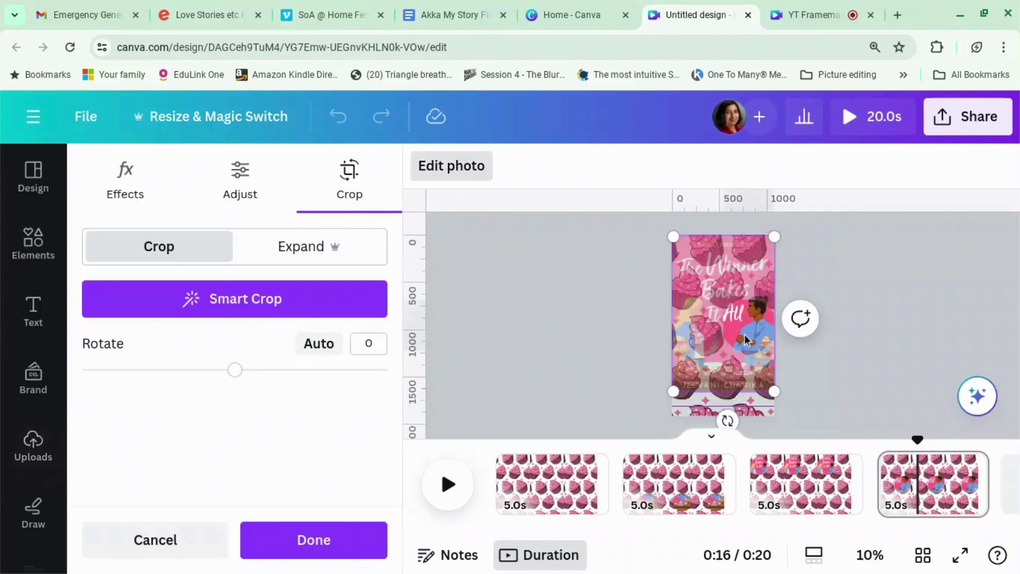
{"action": "left_click_drag", "start_coordinate": [747, 326], "coordinate": [746, 339]}
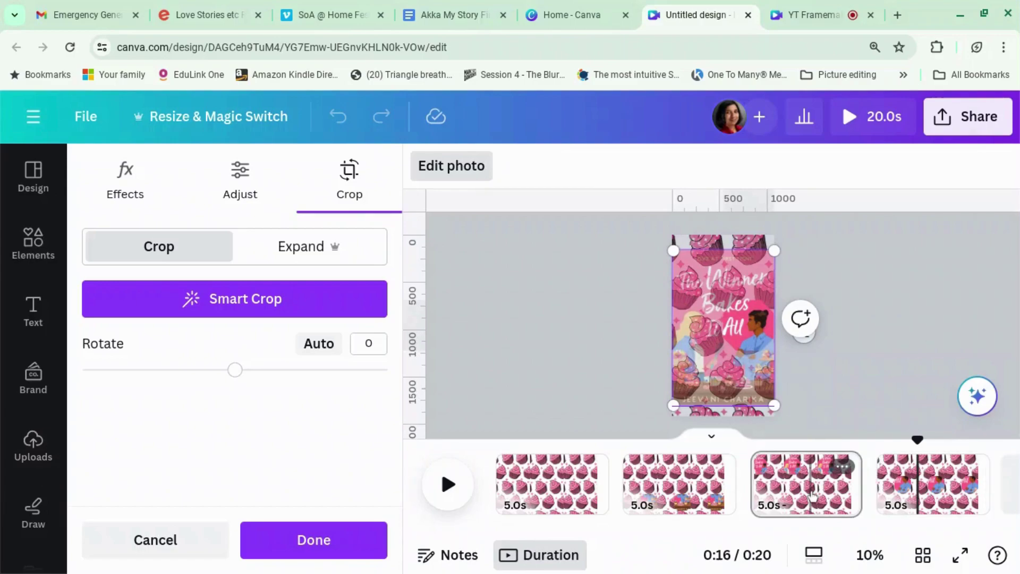
Re-crop page 3's cover so its top-left tile shows the tagline and the start of the title, 'The W'.
{"action": "left_click", "coordinate": [811, 493]}
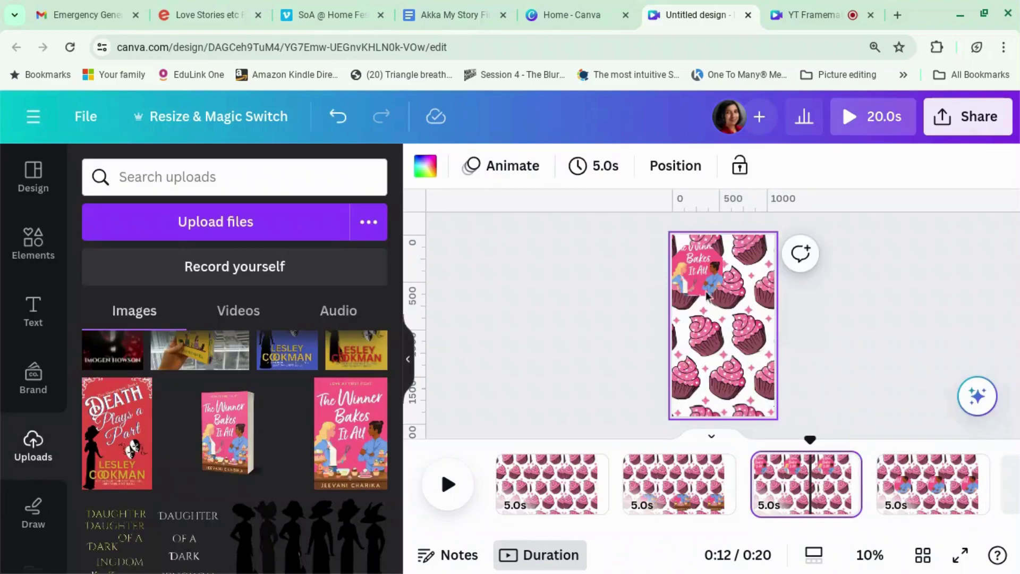
{"action": "double_click", "coordinate": [695, 266]}
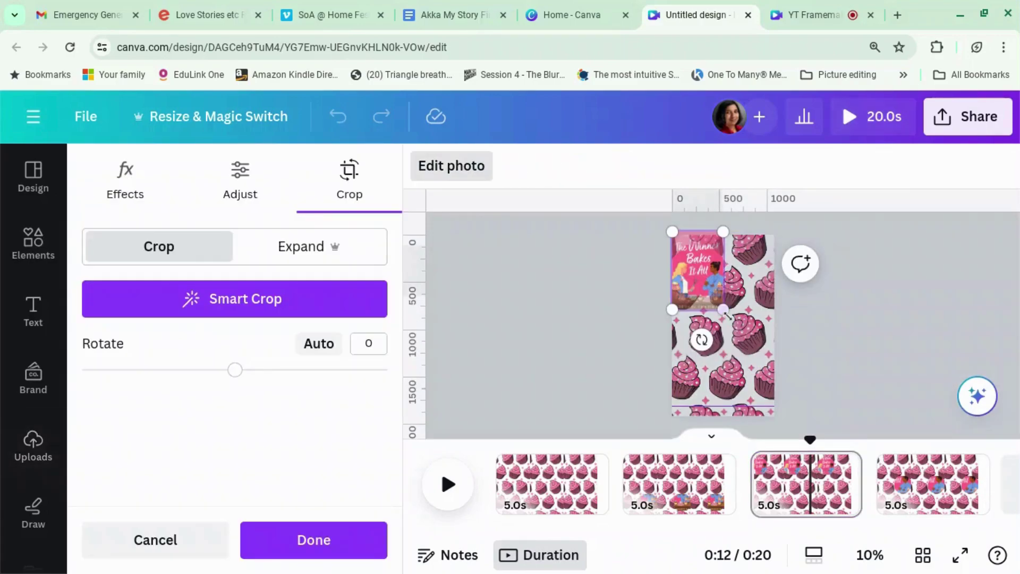
{"action": "left_click_drag", "start_coordinate": [726, 314], "coordinate": [769, 392]}
{"action": "left_click_drag", "start_coordinate": [749, 337], "coordinate": [747, 368]}
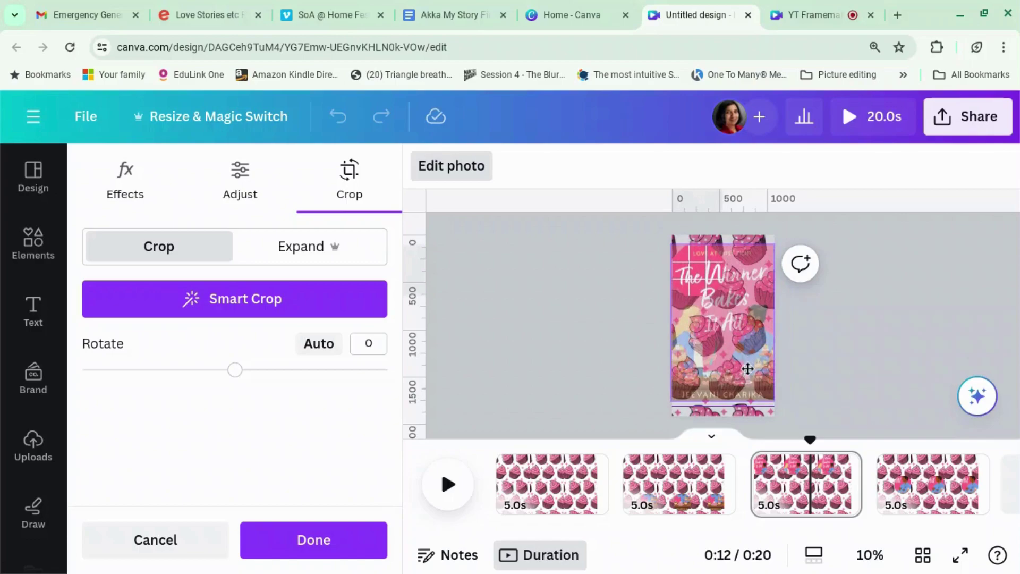
{"action": "left_click", "coordinate": [839, 387]}
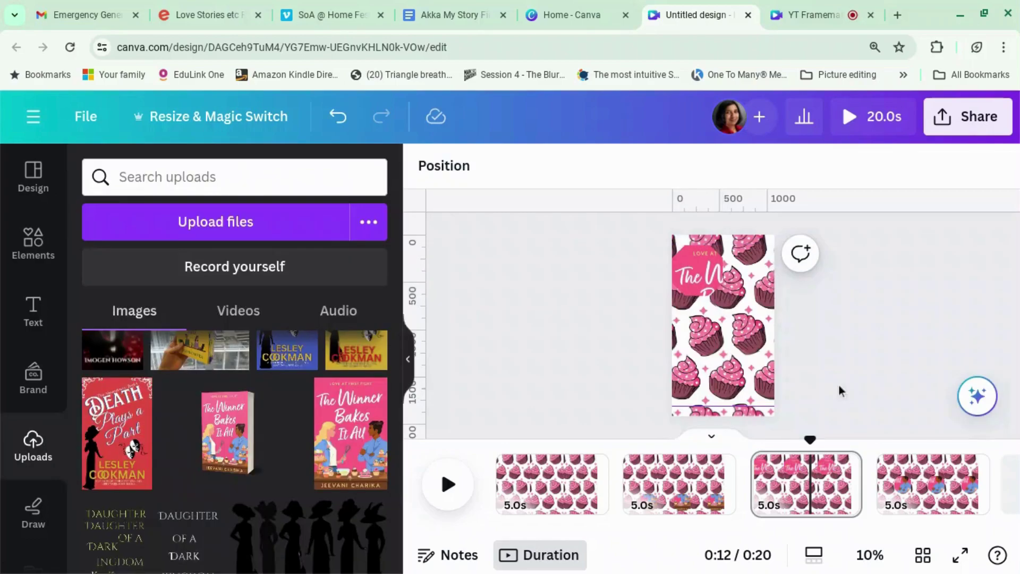
Duplicate the first cupcake page and drop The Winner Bakes It All cover onto the copy.
{"action": "right_click", "coordinate": [536, 484]}
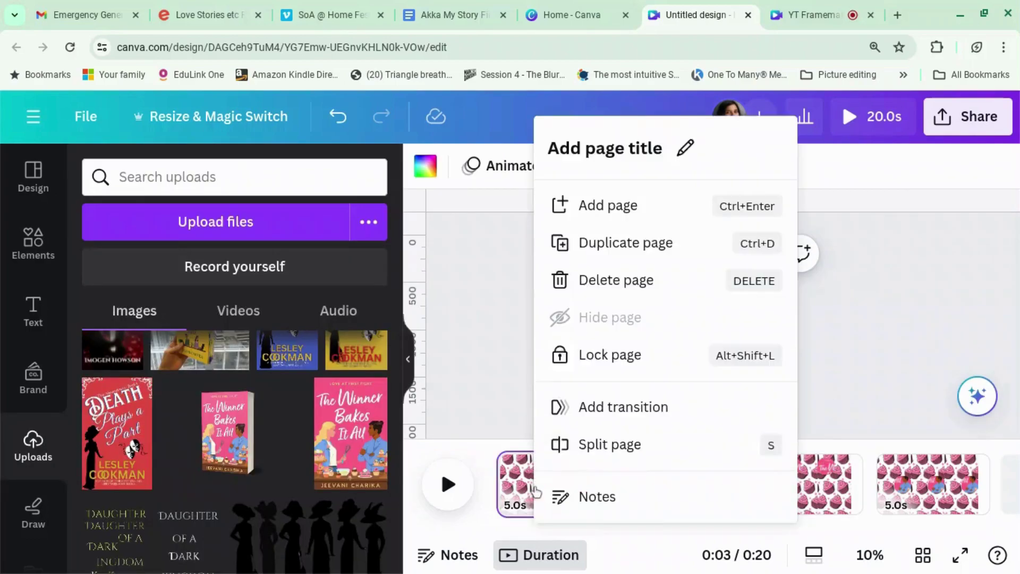
{"action": "left_click", "coordinate": [641, 229]}
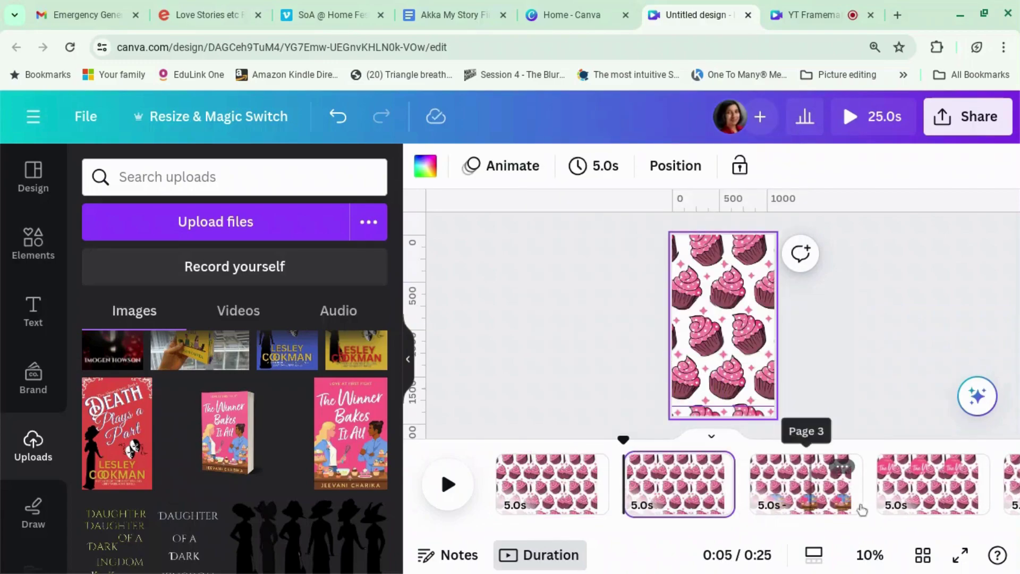
{"action": "mouse_move", "coordinate": [797, 497]}
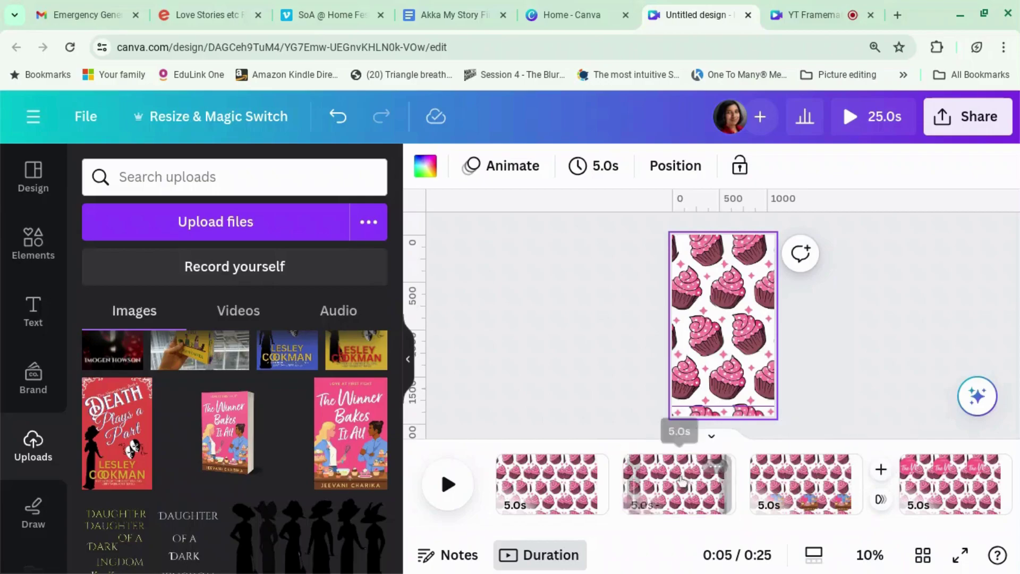
{"action": "left_click_drag", "start_coordinate": [392, 444], "coordinate": [478, 430]}
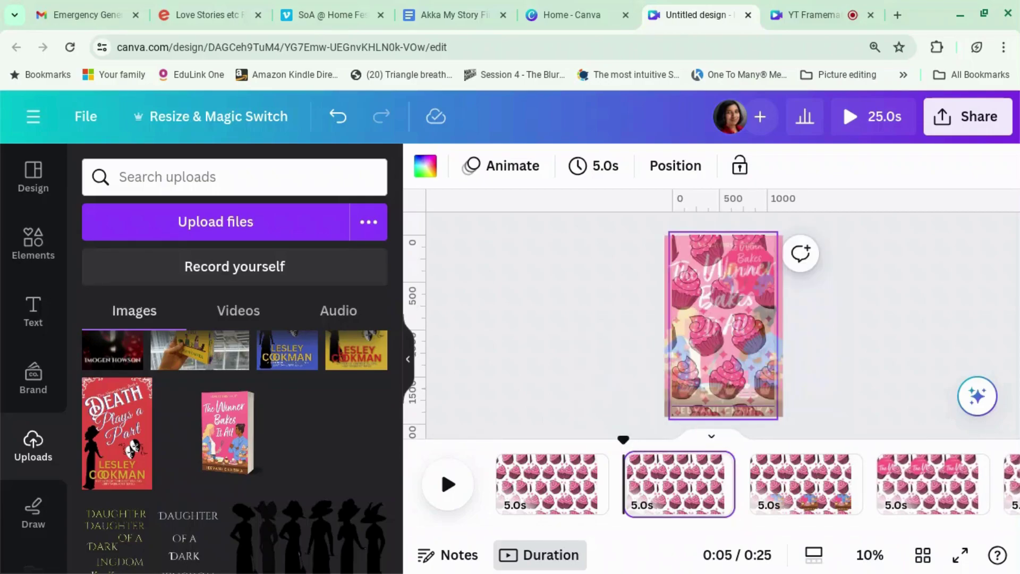
{"action": "left_click_drag", "start_coordinate": [722, 324], "coordinate": [748, 270]}
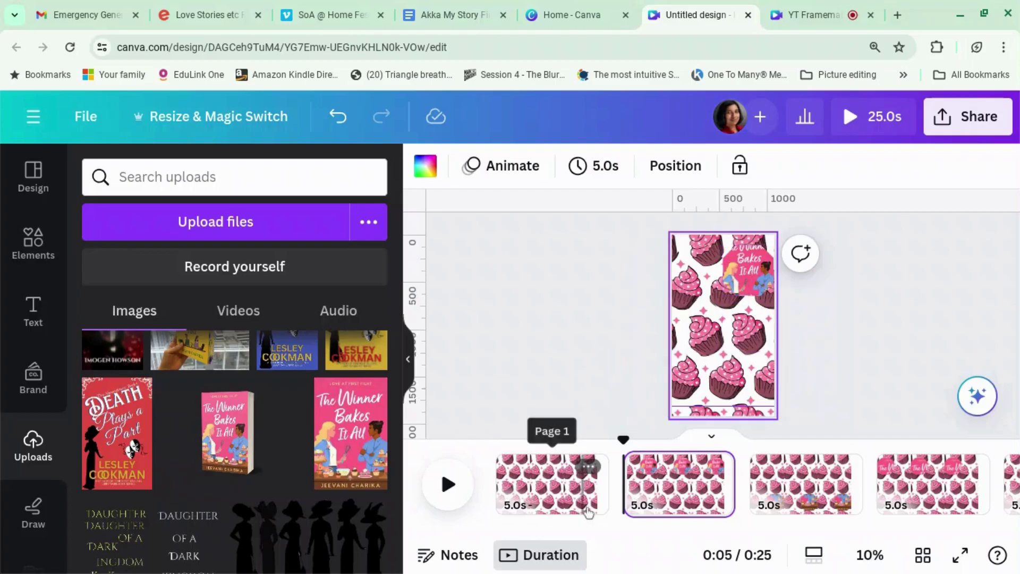
Add another copy of page 1 with the cover in its lower-left tile, then show the pages as a grid.
{"action": "right_click", "coordinate": [563, 495]}
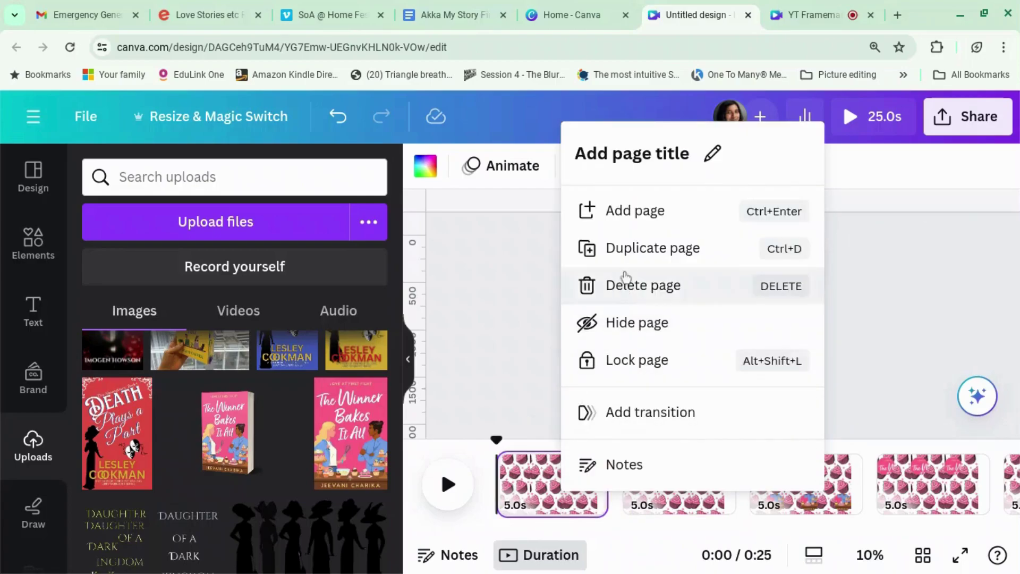
{"action": "left_click", "coordinate": [632, 254]}
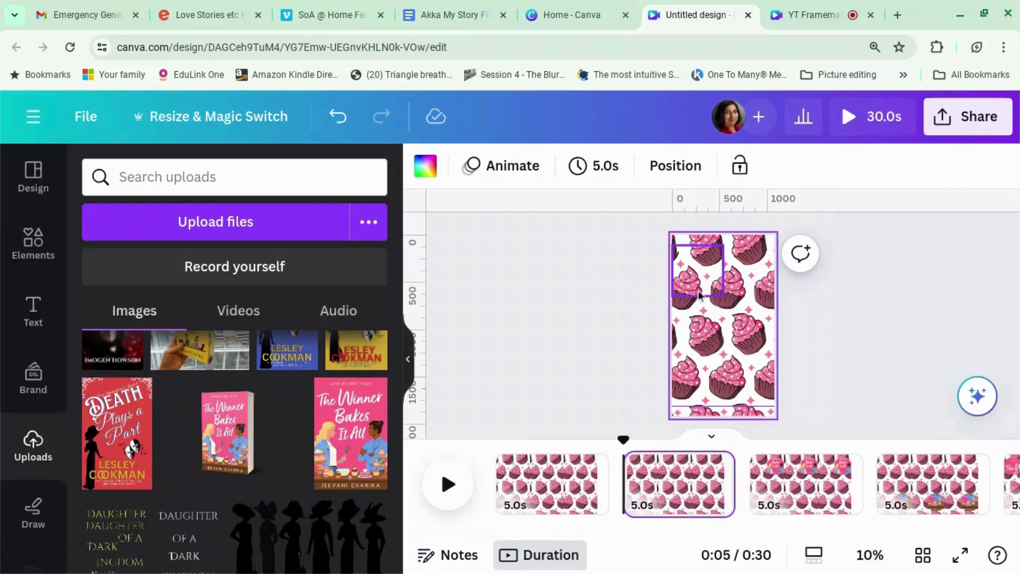
{"action": "left_click_drag", "start_coordinate": [350, 433], "coordinate": [582, 429]}
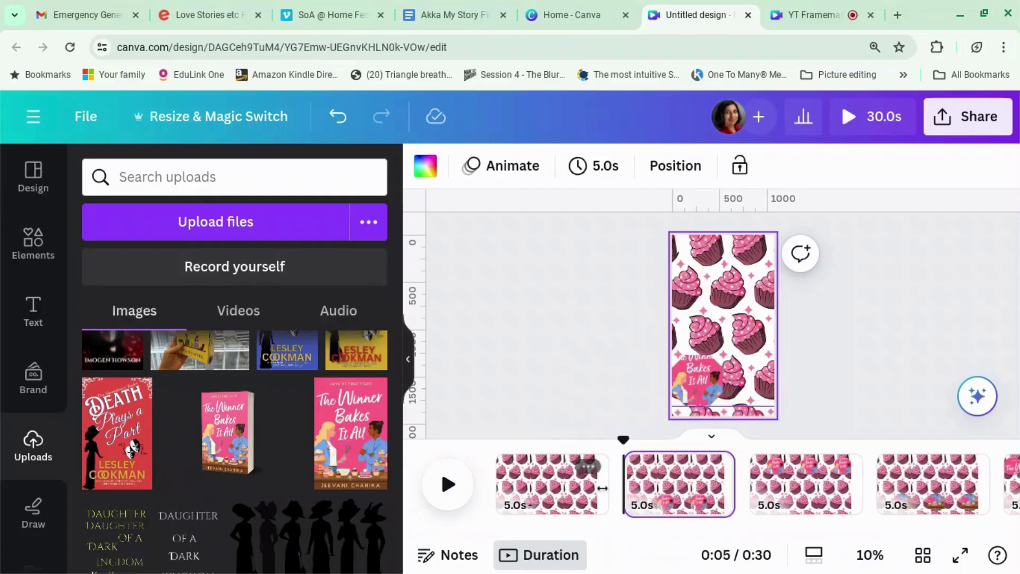
{"action": "left_click", "coordinate": [923, 555]}
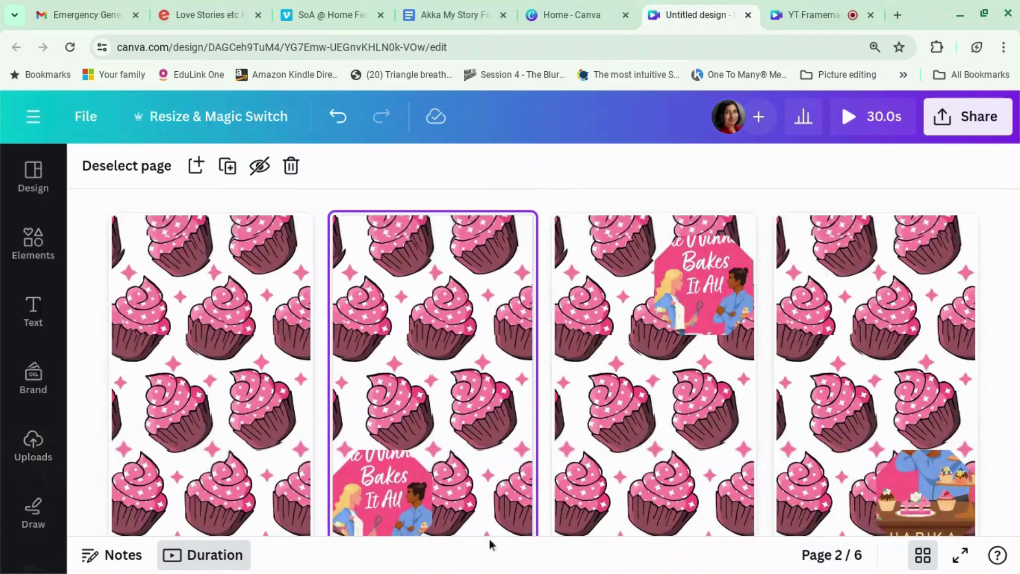
In grid view, duplicate page 1 as a seventh page and bring the cover onto the new second page.
{"action": "scroll", "coordinate": [924, 438], "scroll_direction": "down", "scroll_amount": 3}
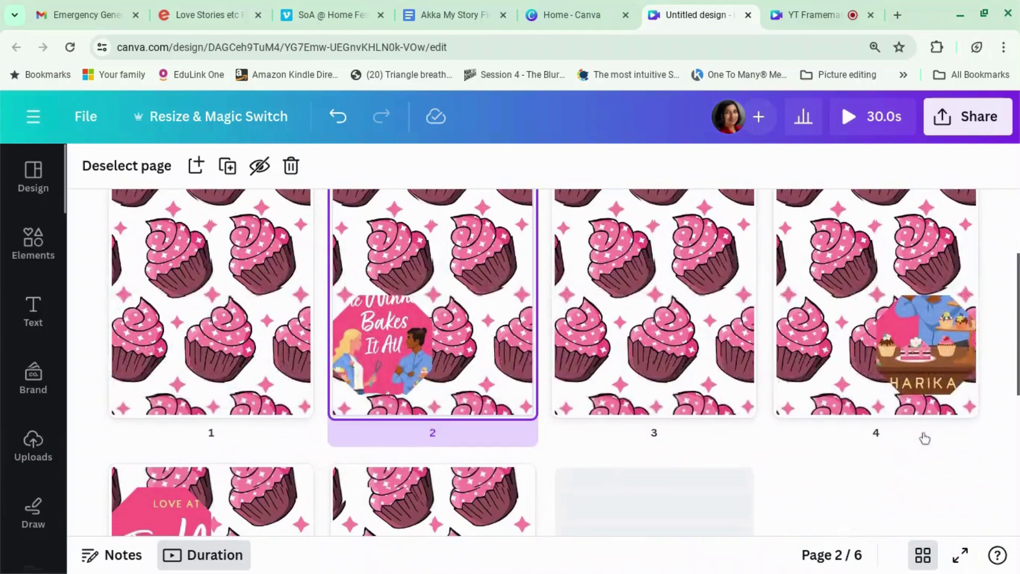
{"action": "scroll", "coordinate": [924, 438], "scroll_direction": "down", "scroll_amount": 6}
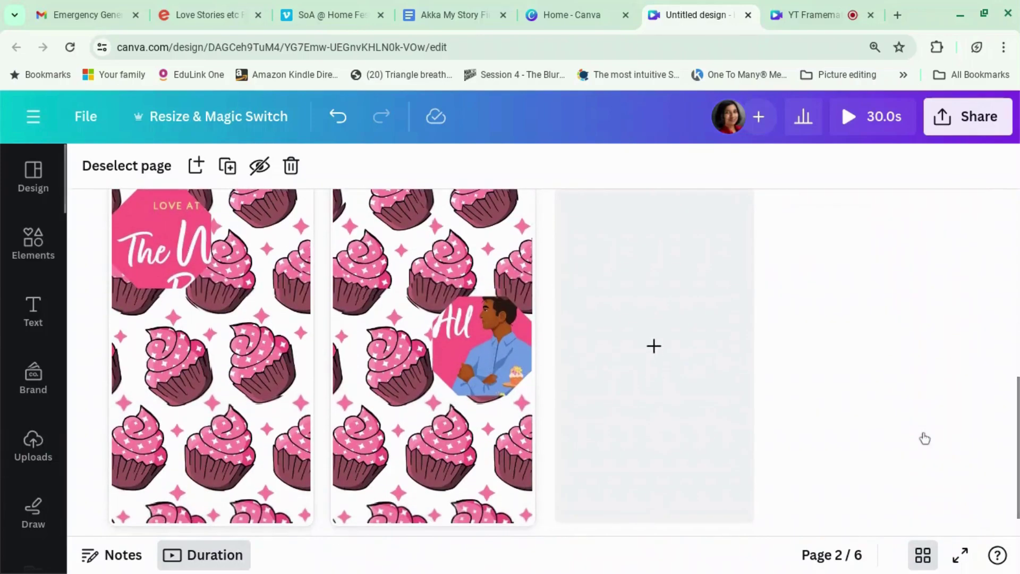
{"action": "scroll", "coordinate": [925, 438], "scroll_direction": "up", "scroll_amount": 5}
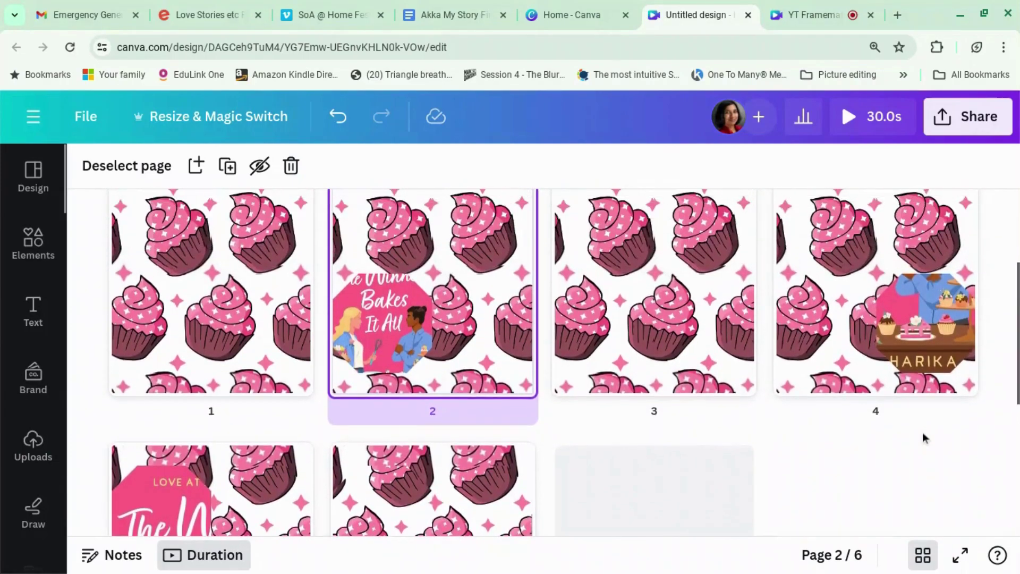
{"action": "scroll", "coordinate": [922, 438], "scroll_direction": "down", "scroll_amount": 2}
{"action": "scroll", "coordinate": [922, 437], "scroll_direction": "up", "scroll_amount": 3}
{"action": "scroll", "coordinate": [887, 444], "scroll_direction": "down", "scroll_amount": 3}
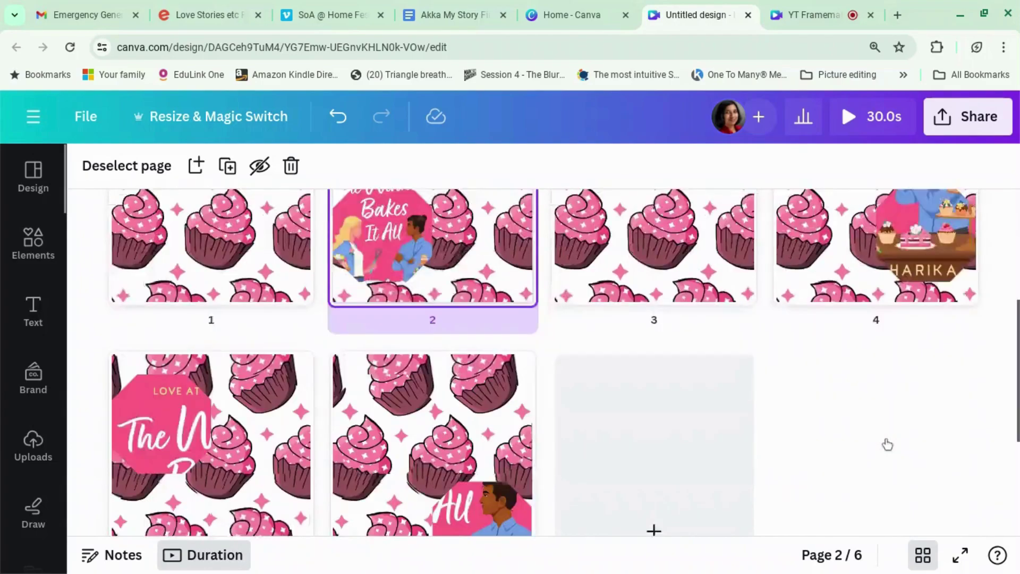
{"action": "scroll", "coordinate": [886, 441], "scroll_direction": "down", "scroll_amount": 2}
{"action": "scroll", "coordinate": [887, 441], "scroll_direction": "up", "scroll_amount": 4}
{"action": "scroll", "coordinate": [886, 441], "scroll_direction": "down", "scroll_amount": 7}
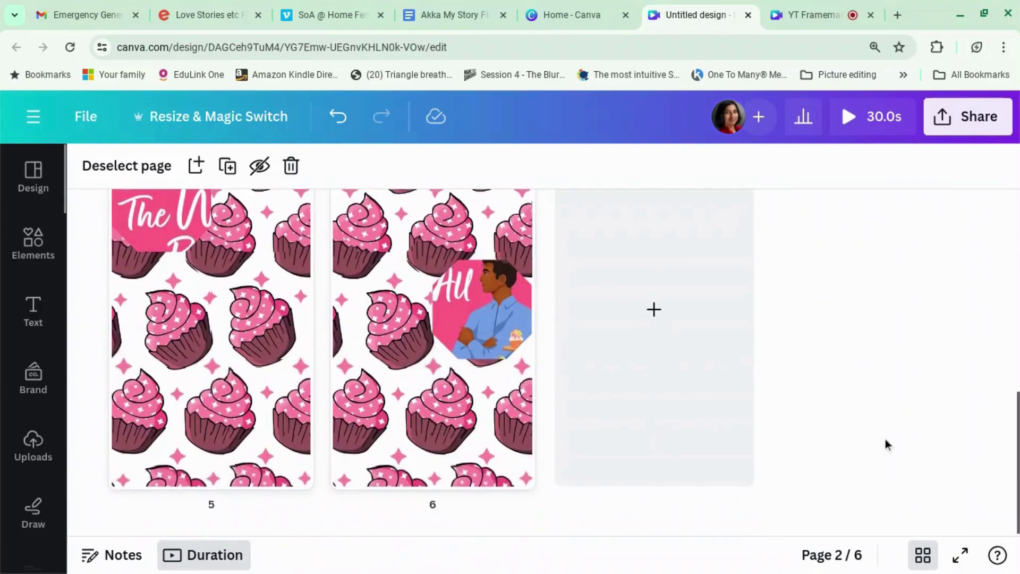
{"action": "scroll", "coordinate": [885, 444], "scroll_direction": "up", "scroll_amount": 5}
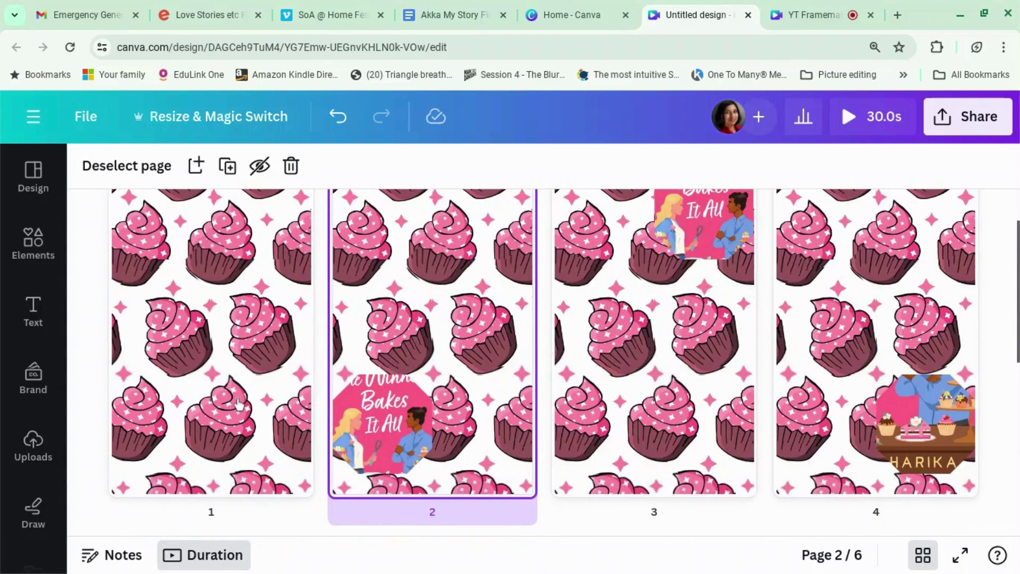
{"action": "scroll", "coordinate": [238, 404], "scroll_direction": "up", "scroll_amount": 1}
{"action": "left_click", "coordinate": [239, 404]}
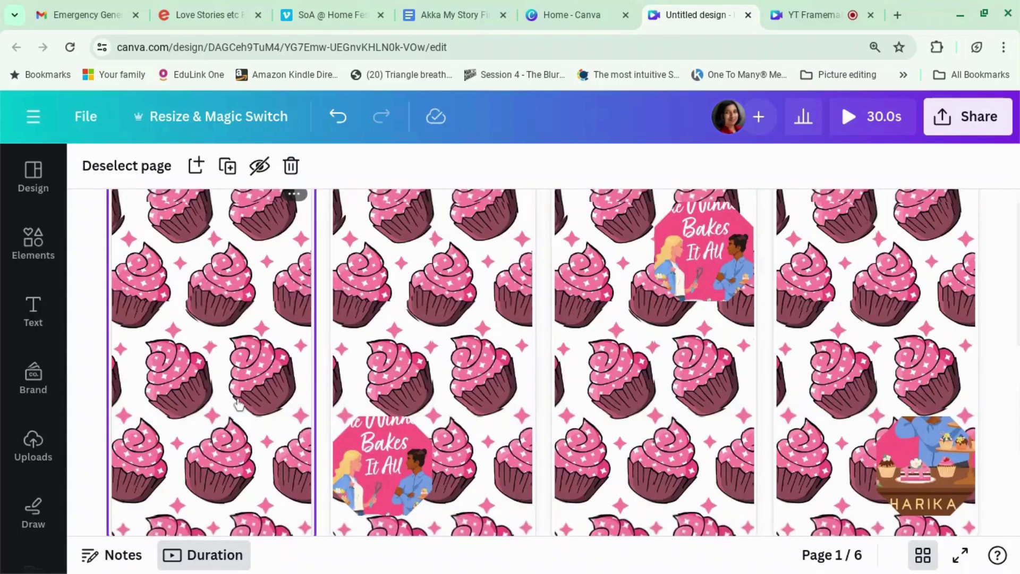
{"action": "left_click", "coordinate": [228, 166]}
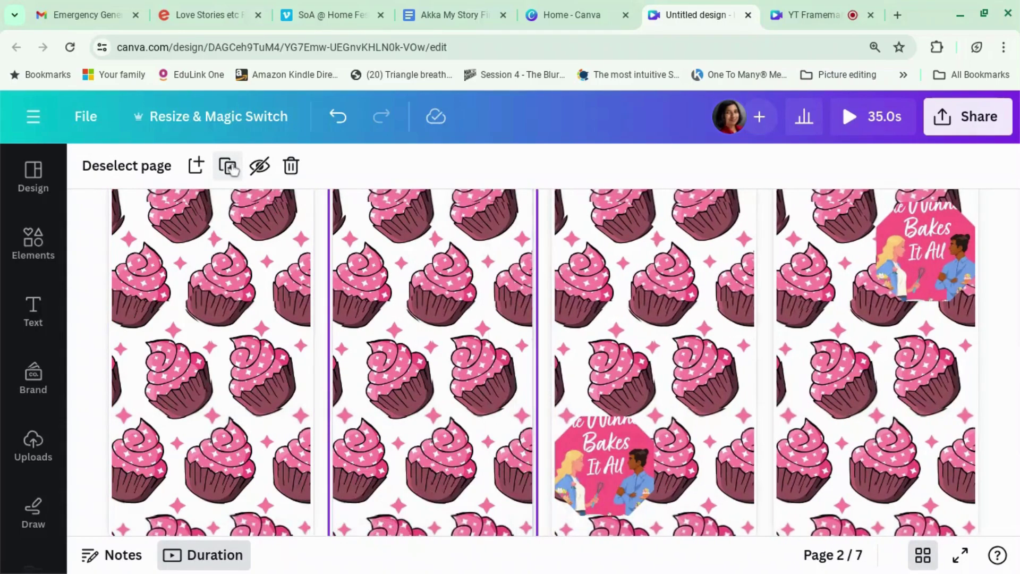
{"action": "double_click", "coordinate": [448, 362]}
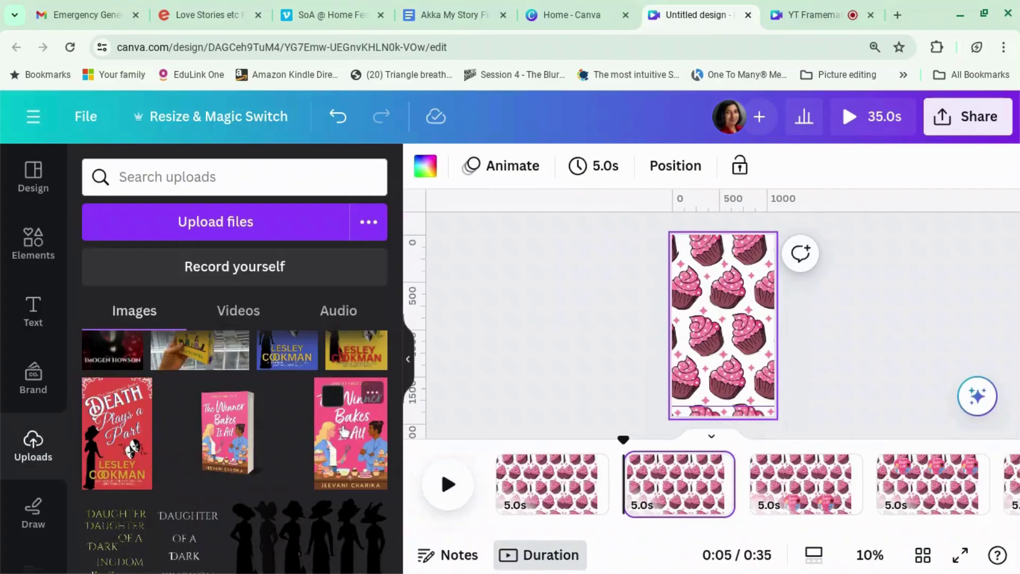
{"action": "left_click_drag", "start_coordinate": [355, 419], "coordinate": [355, 423]}
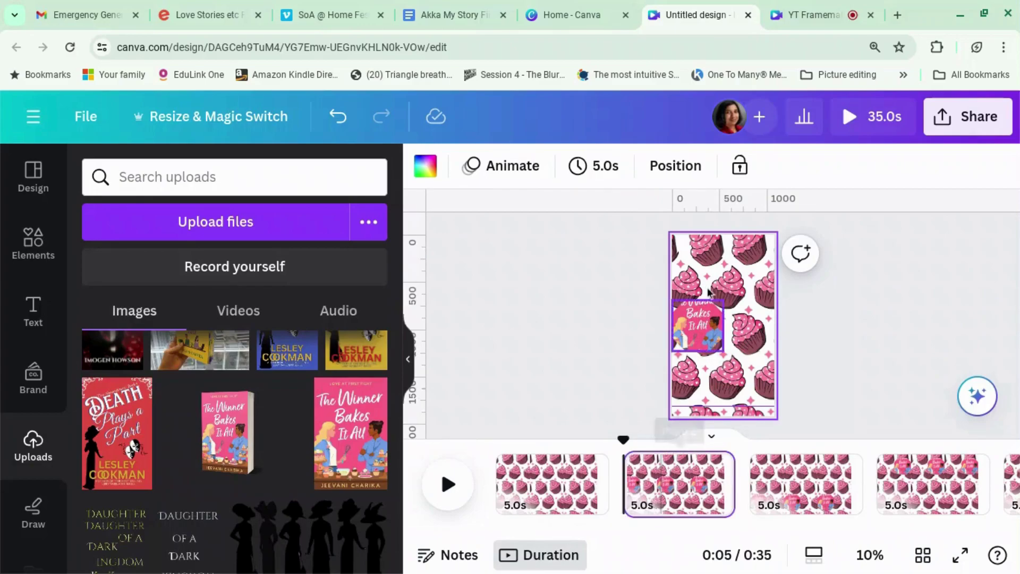
Crop page 2's cover piece, widening it and shifting the cover down inside its frame.
{"action": "left_click", "coordinate": [701, 317]}
{"action": "double_click", "coordinate": [701, 318]}
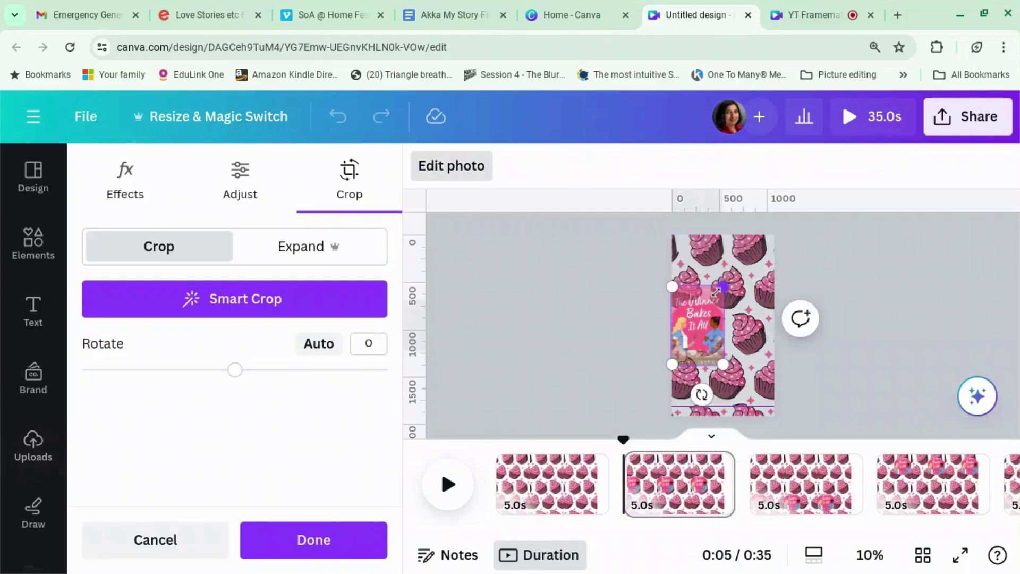
{"action": "left_click_drag", "start_coordinate": [715, 292], "coordinate": [787, 220]}
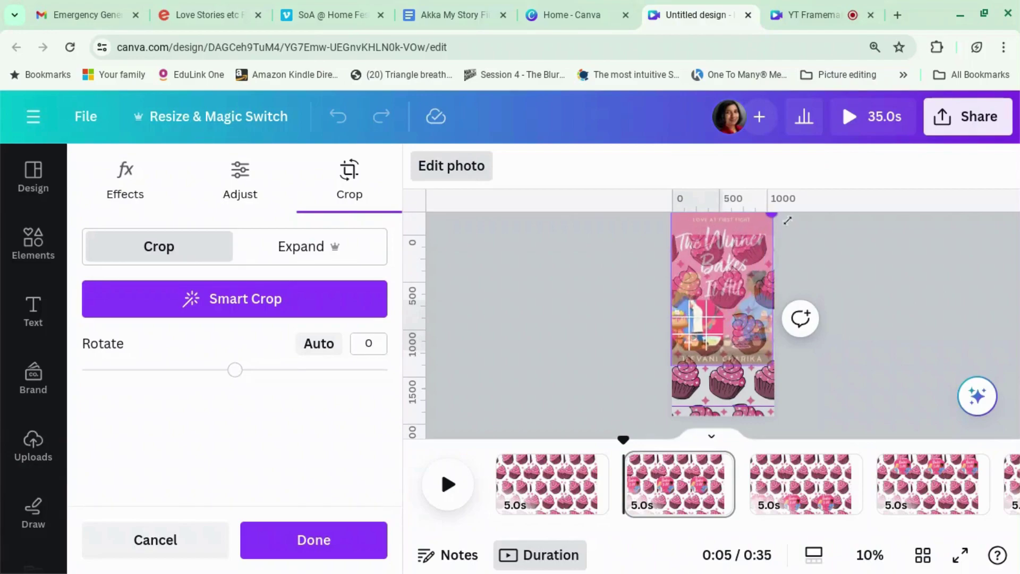
{"action": "left_click_drag", "start_coordinate": [744, 284], "coordinate": [749, 314]}
{"action": "left_click", "coordinate": [898, 310]}
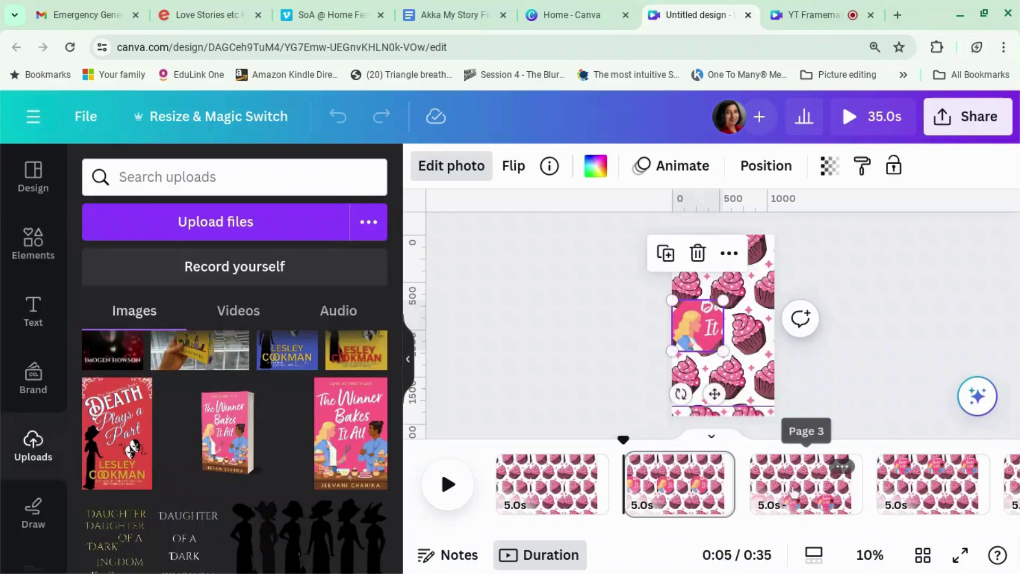
Enlarge page 3's cover crop so its lower-left tile reveals more of the cover.
{"action": "left_click", "coordinate": [773, 489]}
{"action": "double_click", "coordinate": [698, 366]}
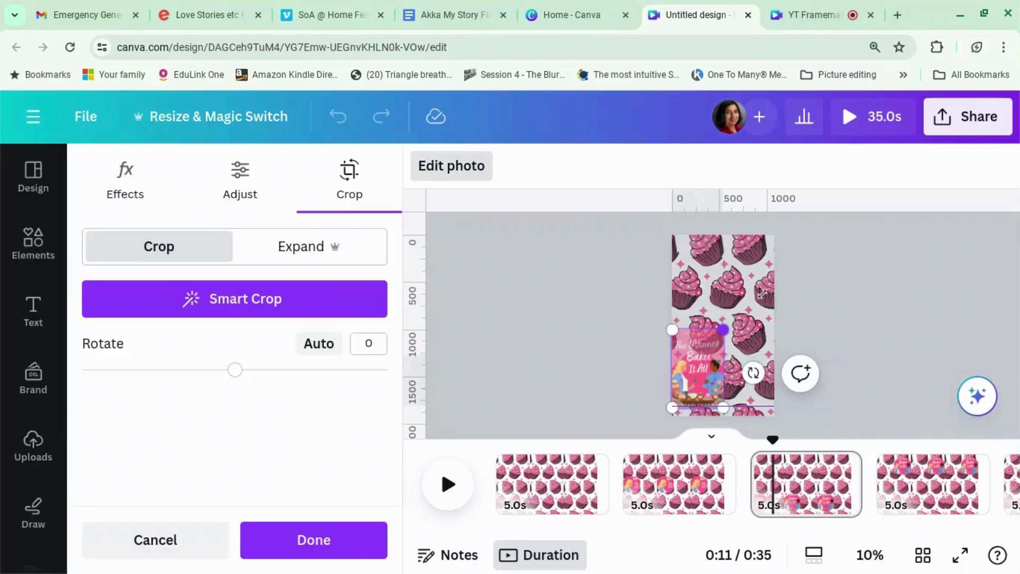
{"action": "left_click_drag", "start_coordinate": [761, 292], "coordinate": [774, 251]}
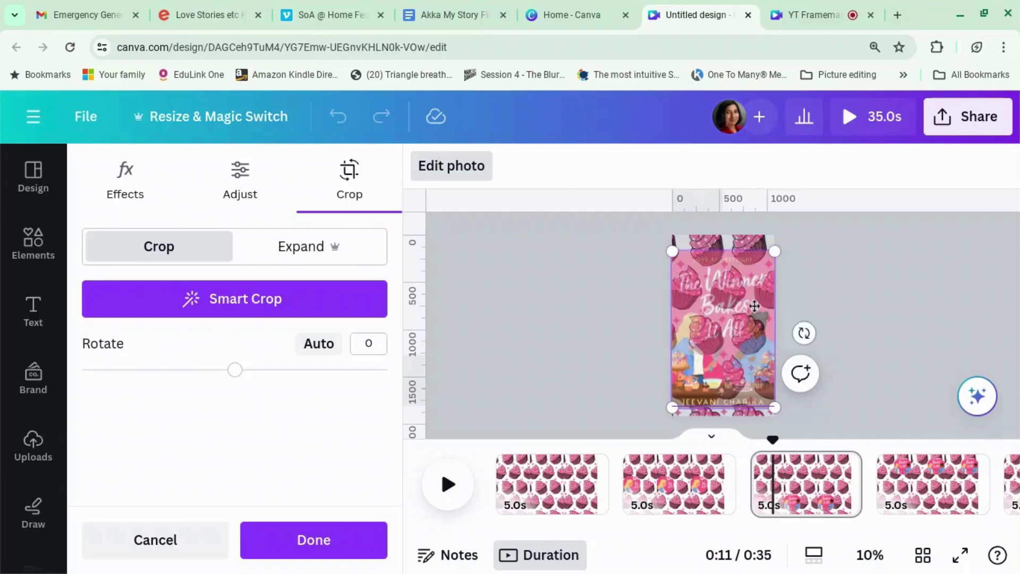
{"action": "scroll", "coordinate": [900, 348], "scroll_direction": "down", "scroll_amount": 3}
{"action": "left_click", "coordinate": [900, 348]}
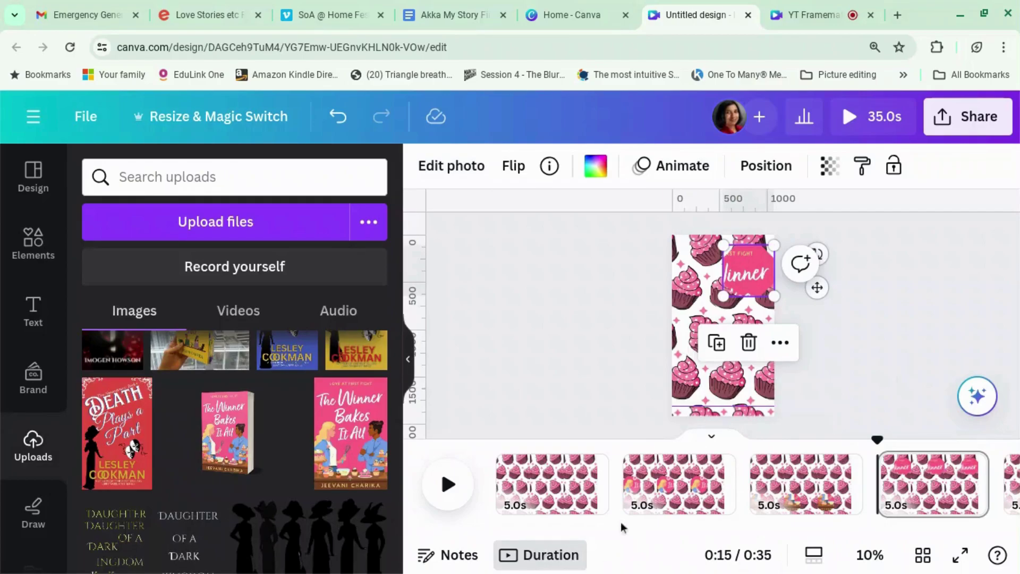
{"action": "left_click", "coordinate": [553, 486]}
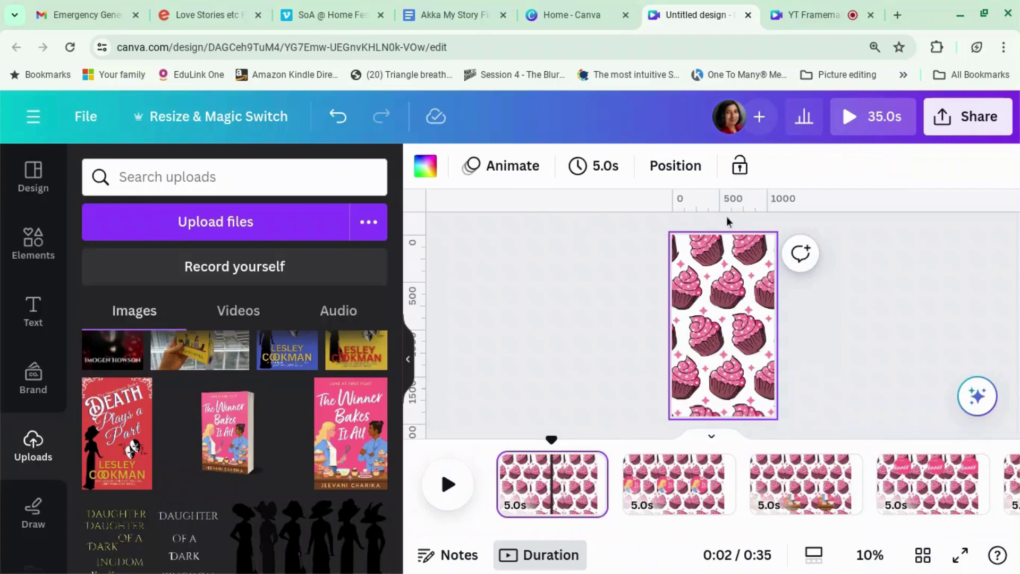
Set every page's duration to 1.0s for a 7.0s video, then play the full-screen preview and close it.
{"action": "left_click", "coordinate": [599, 176]}
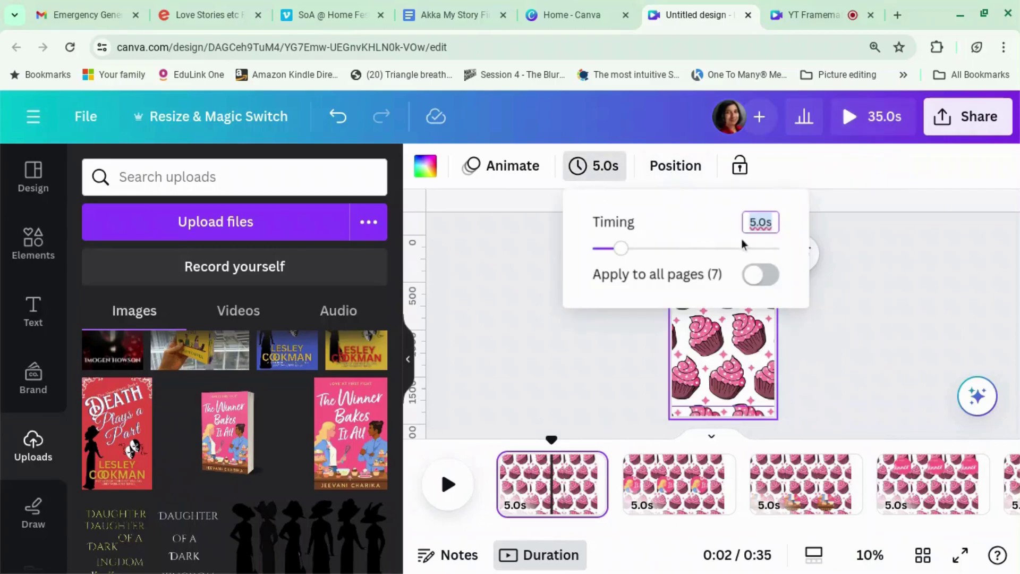
{"action": "type", "text": "1"}
{"action": "left_click", "coordinate": [760, 275]}
{"action": "left_click", "coordinate": [884, 325]}
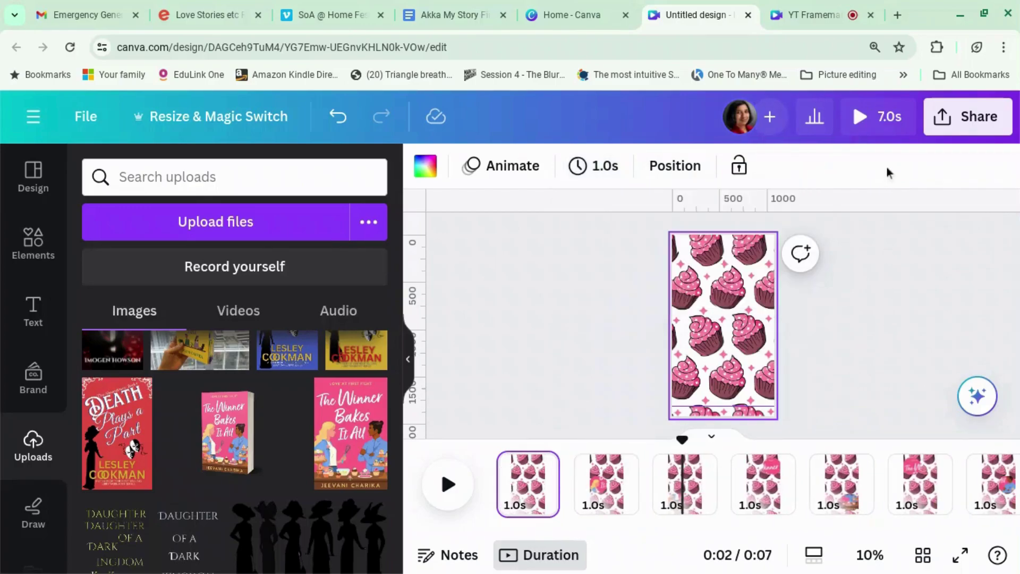
{"action": "left_click", "coordinate": [892, 128]}
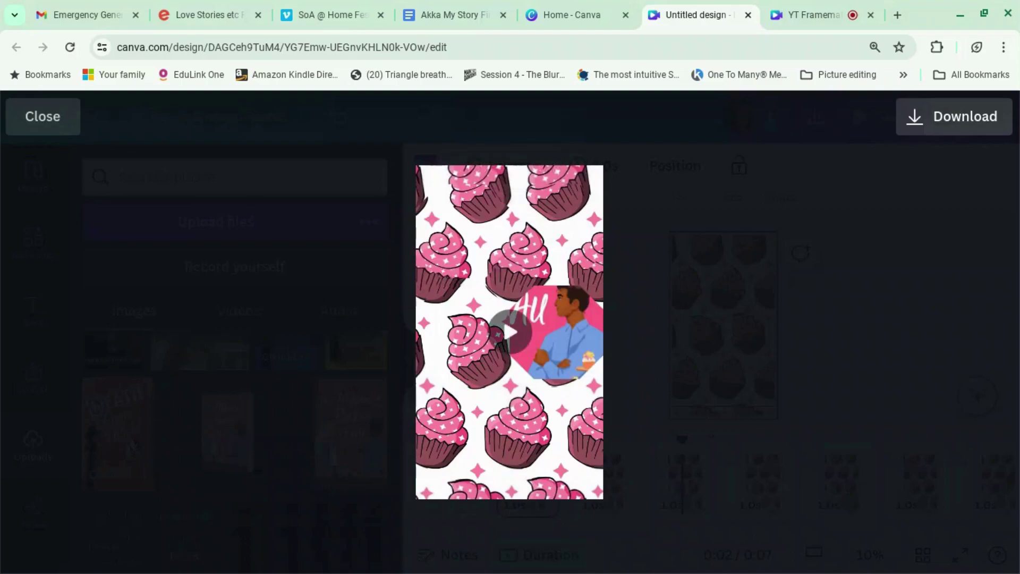
{"action": "left_click", "coordinate": [42, 120]}
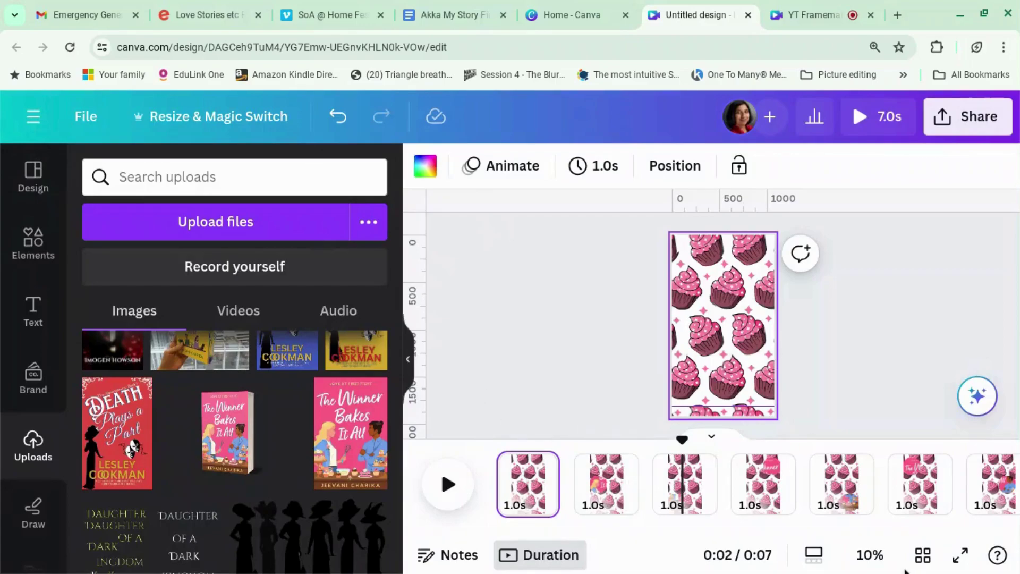
Select pages 2–7 in grid view and duplicate them, giving 13 pages and 13.0s.
{"action": "left_click", "coordinate": [923, 555]}
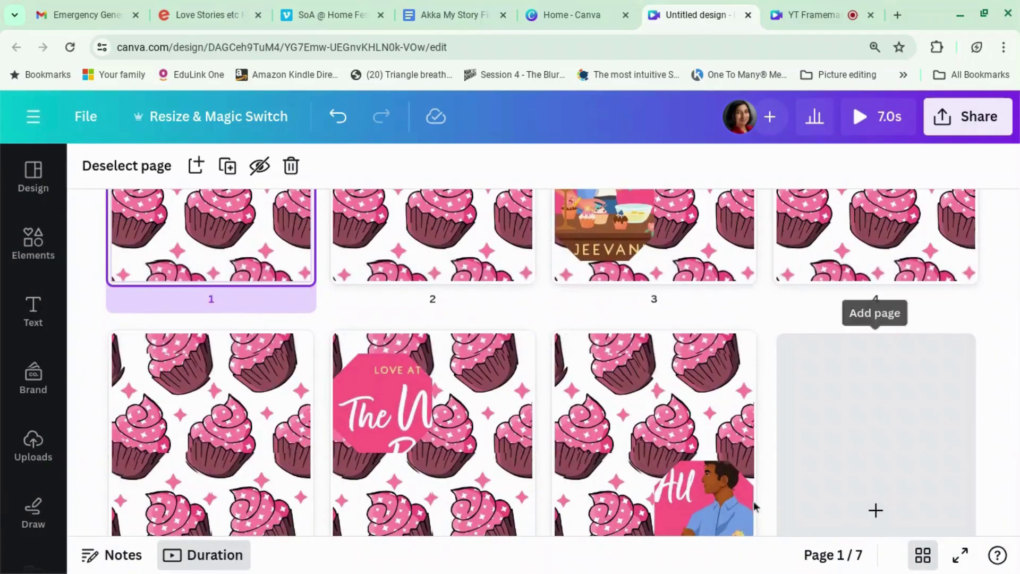
{"action": "scroll", "coordinate": [699, 440], "scroll_direction": "down", "scroll_amount": 3}
{"action": "left_click", "coordinate": [521, 438], "text": "shift"}
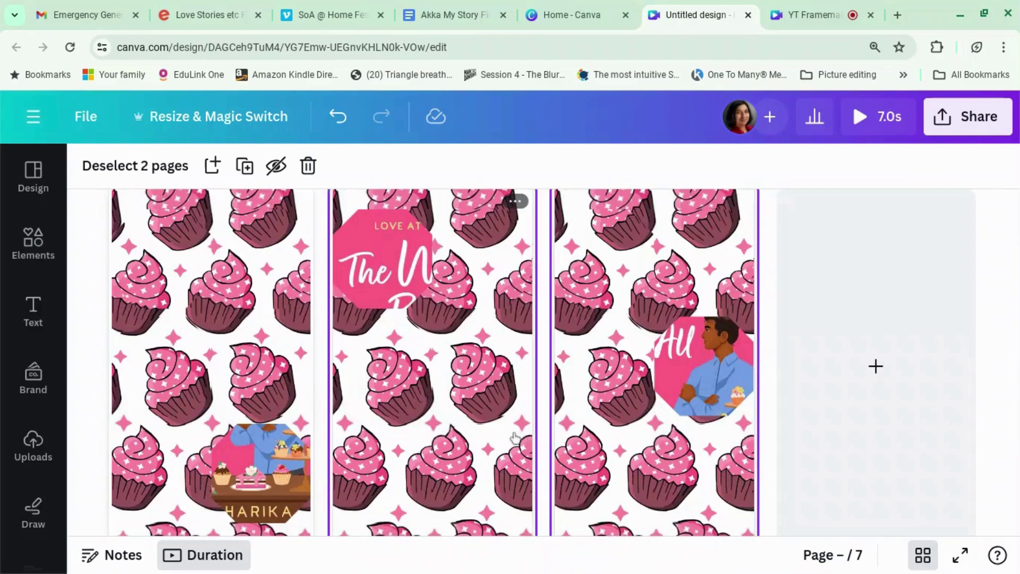
{"action": "left_click", "coordinate": [284, 418], "text": "shift"}
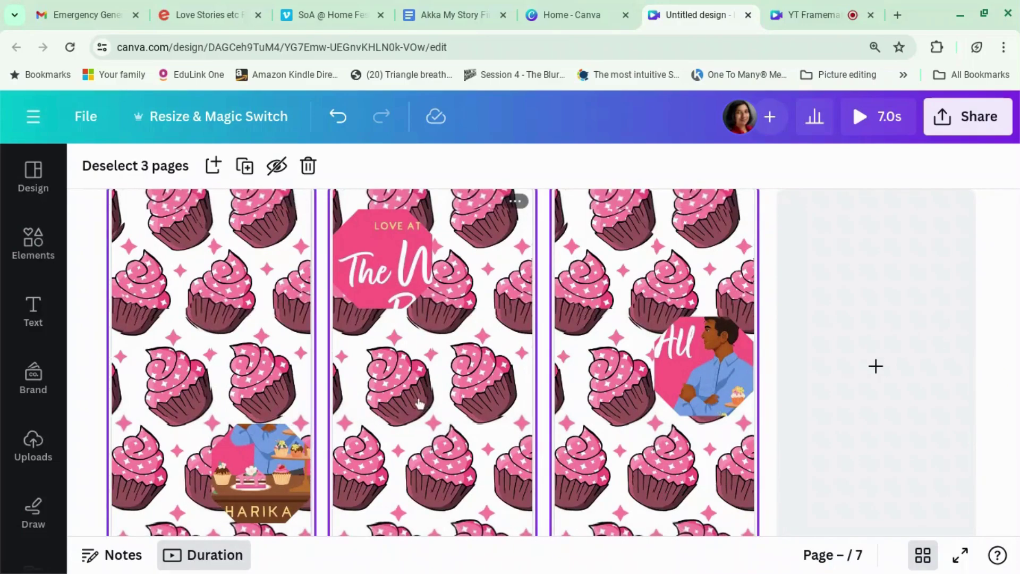
{"action": "scroll", "coordinate": [487, 420], "scroll_direction": "up", "scroll_amount": 3}
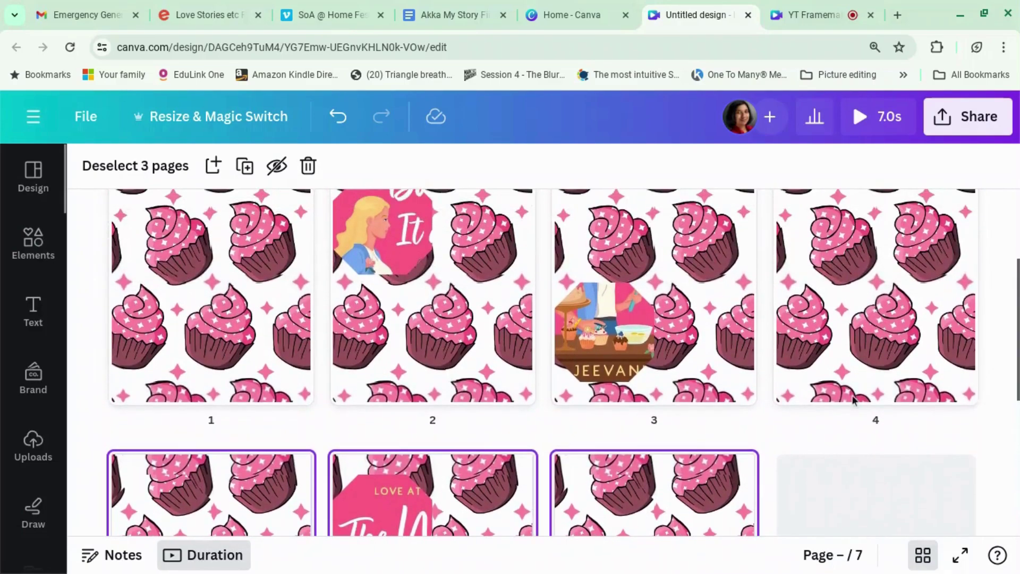
{"action": "scroll", "coordinate": [486, 419], "scroll_direction": "up", "scroll_amount": 3}
{"action": "left_click", "coordinate": [877, 318], "text": "shift"}
{"action": "left_click", "coordinate": [669, 392], "text": "shift"}
{"action": "left_click", "coordinate": [463, 372], "text": "shift"}
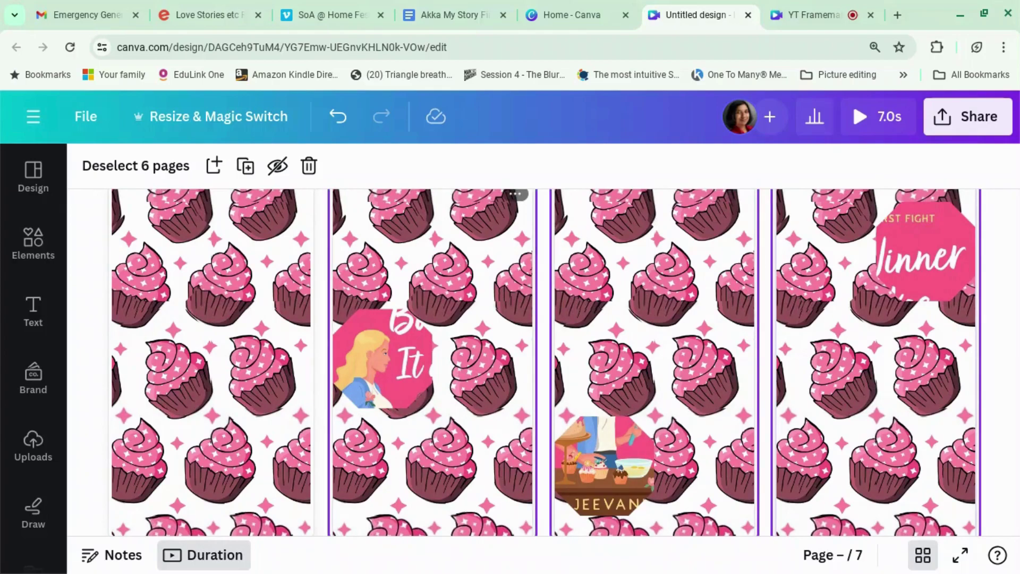
{"action": "left_click", "coordinate": [245, 167]}
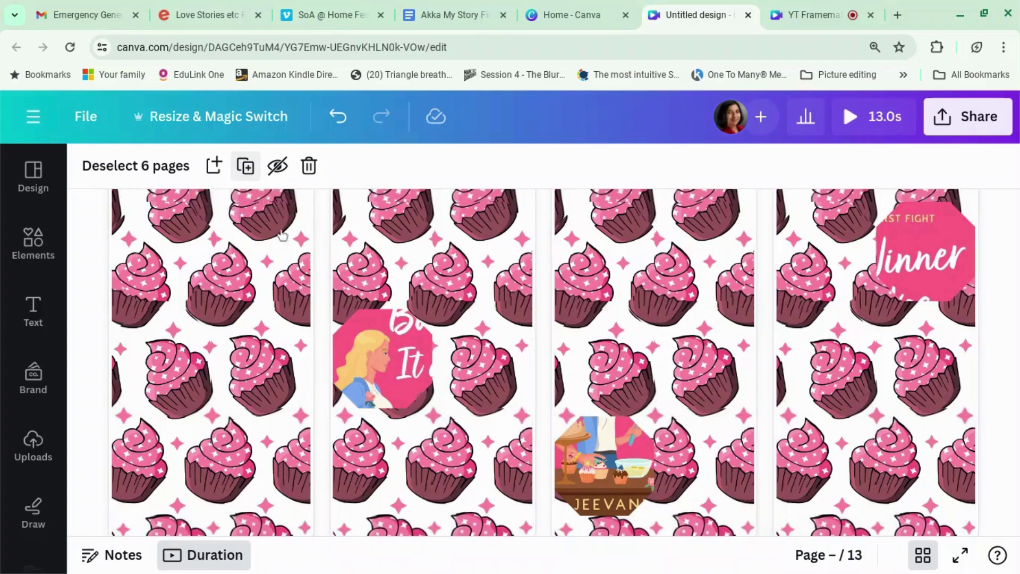
Drag a duplicated page's thumbnail to a new position in the page grid.
{"action": "left_click", "coordinate": [921, 555]}
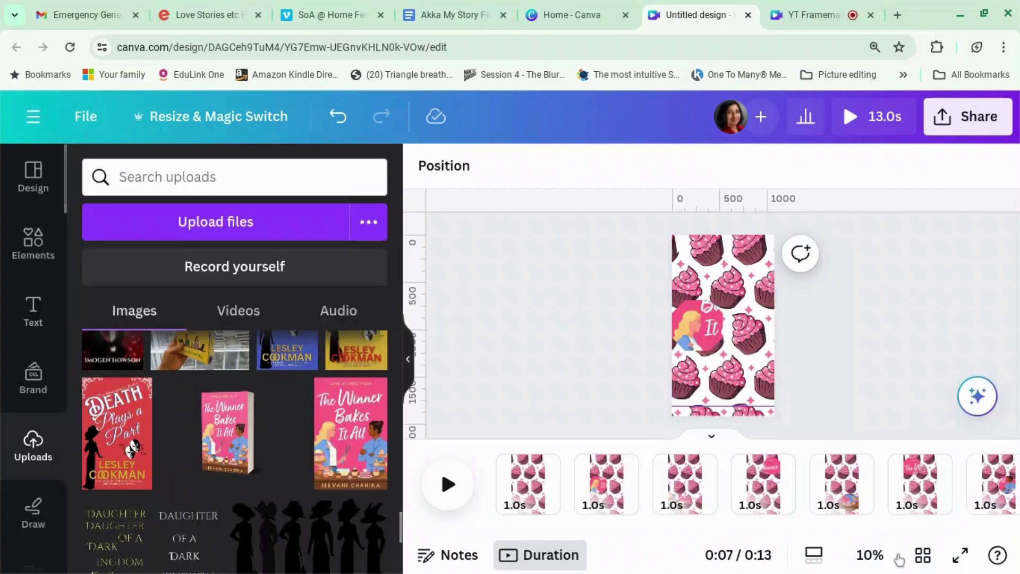
{"action": "left_click", "coordinate": [927, 564]}
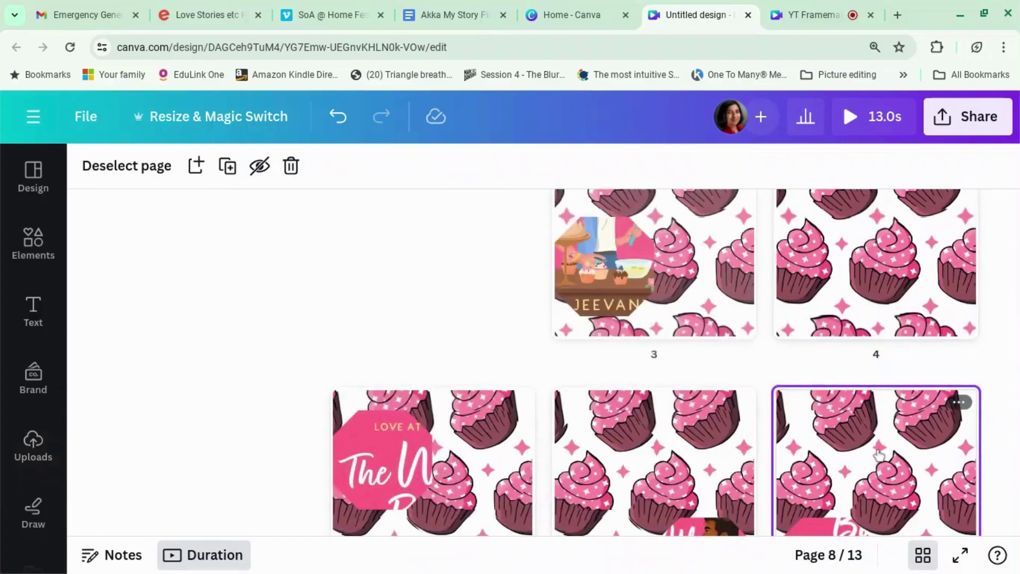
{"action": "scroll", "coordinate": [631, 371], "scroll_direction": "up", "scroll_amount": 1}
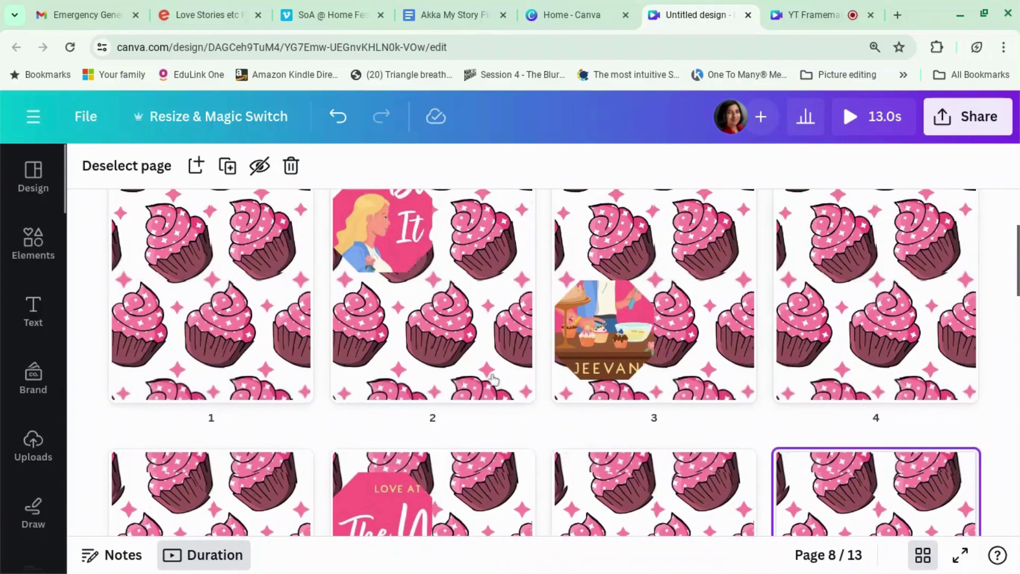
{"action": "scroll", "coordinate": [691, 431], "scroll_direction": "down", "scroll_amount": 5}
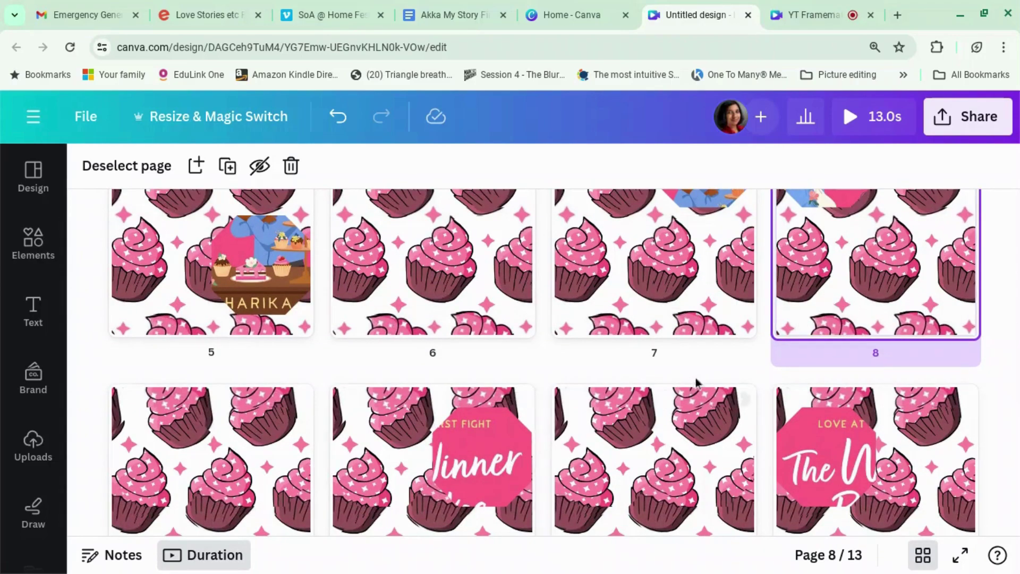
{"action": "scroll", "coordinate": [699, 382], "scroll_direction": "down", "scroll_amount": 3}
{"action": "scroll", "coordinate": [860, 209], "scroll_direction": "up", "scroll_amount": 2}
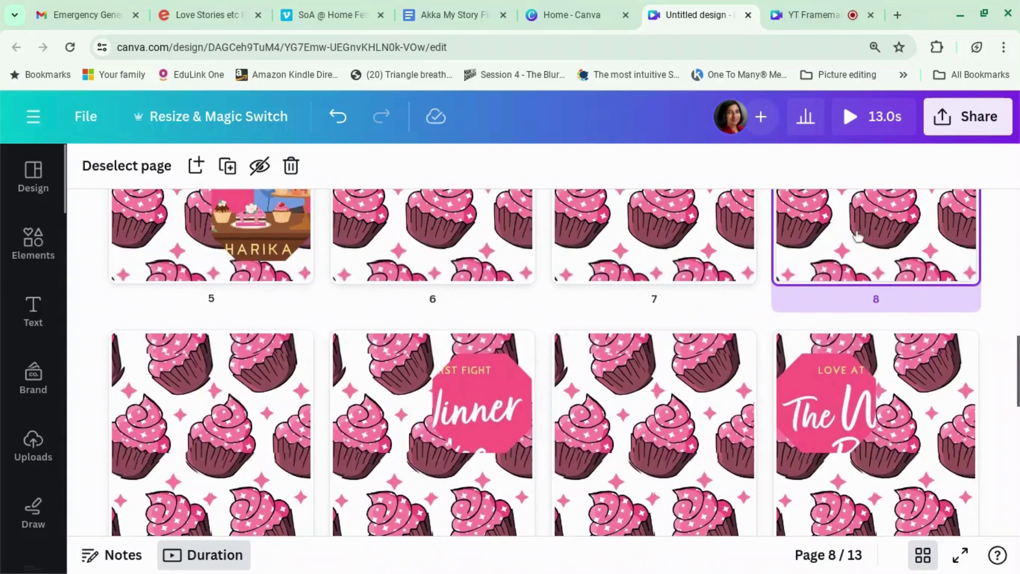
{"action": "mouse_move", "coordinate": [422, 449]}
{"action": "left_mouse_down"}
{"action": "mouse_move", "coordinate": [378, 467]}
{"action": "mouse_move", "coordinate": [381, 419]}
{"action": "mouse_move", "coordinate": [400, 425]}
{"action": "mouse_move", "coordinate": [416, 458]}
{"action": "left_mouse_up"}
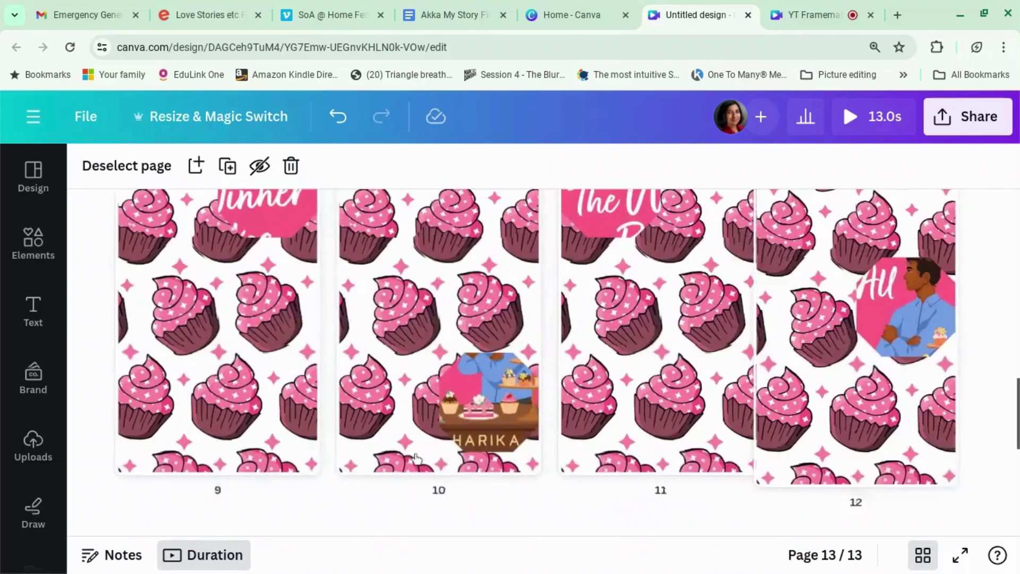
Play the whole 13-page cupcake video in full-screen preview.
{"action": "scroll", "coordinate": [423, 406], "scroll_direction": "up", "scroll_amount": 2}
{"action": "scroll", "coordinate": [424, 406], "scroll_direction": "up", "scroll_amount": 3}
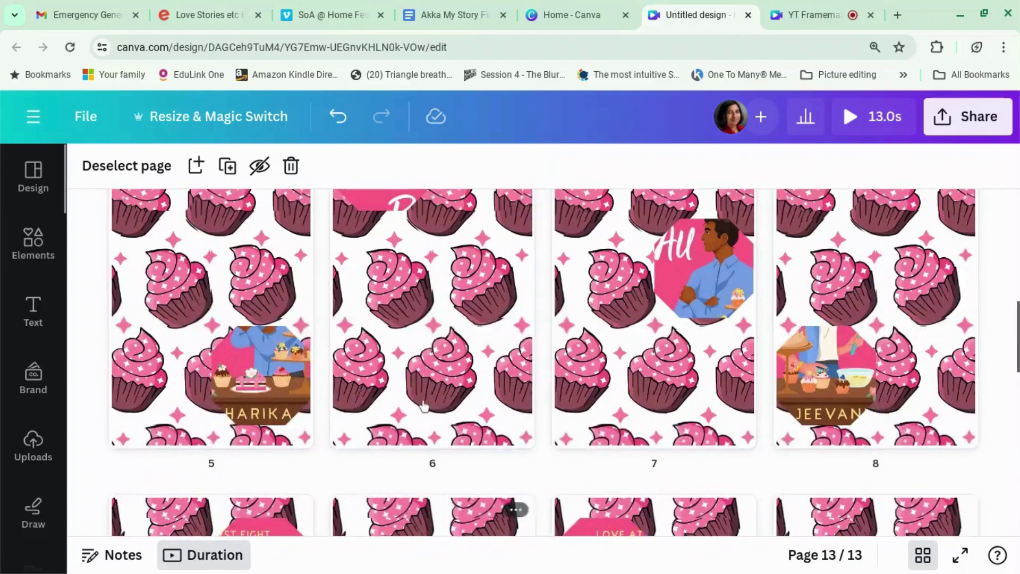
{"action": "scroll", "coordinate": [402, 382], "scroll_direction": "up", "scroll_amount": 1}
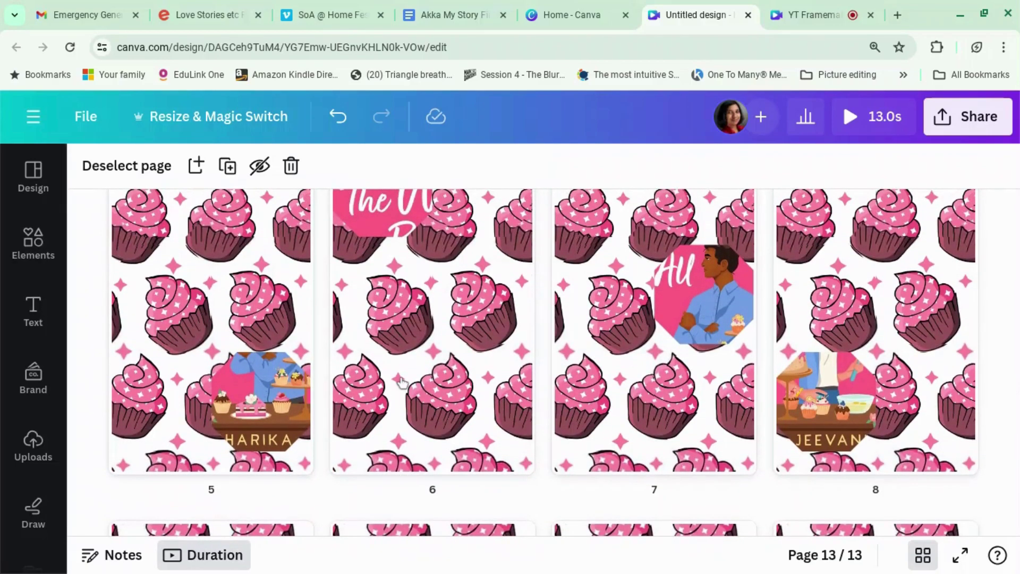
{"action": "scroll", "coordinate": [403, 382], "scroll_direction": "down", "scroll_amount": 3}
{"action": "scroll", "coordinate": [402, 382], "scroll_direction": "down", "scroll_amount": 3}
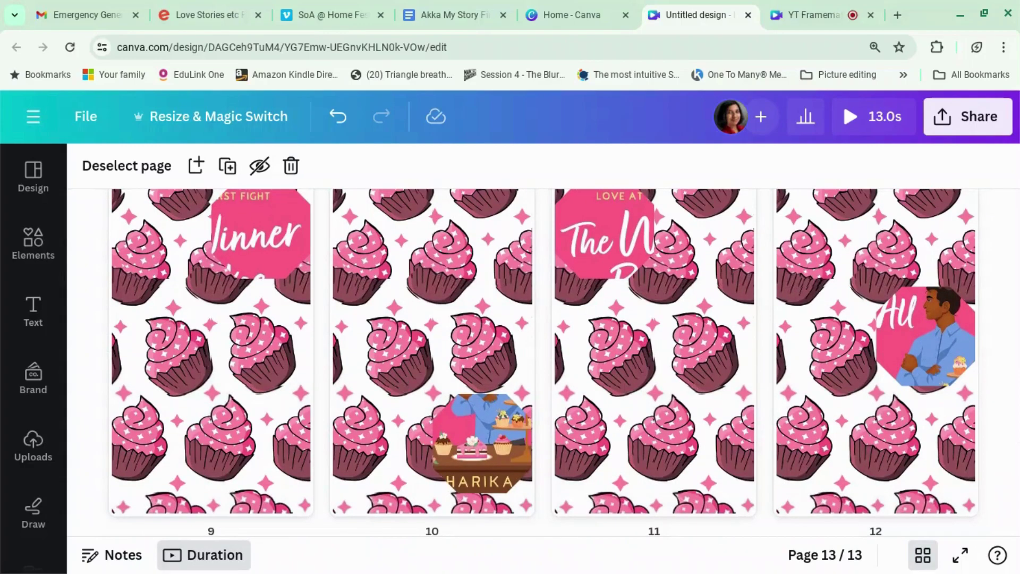
{"action": "scroll", "coordinate": [563, 362], "scroll_direction": "up", "scroll_amount": 15}
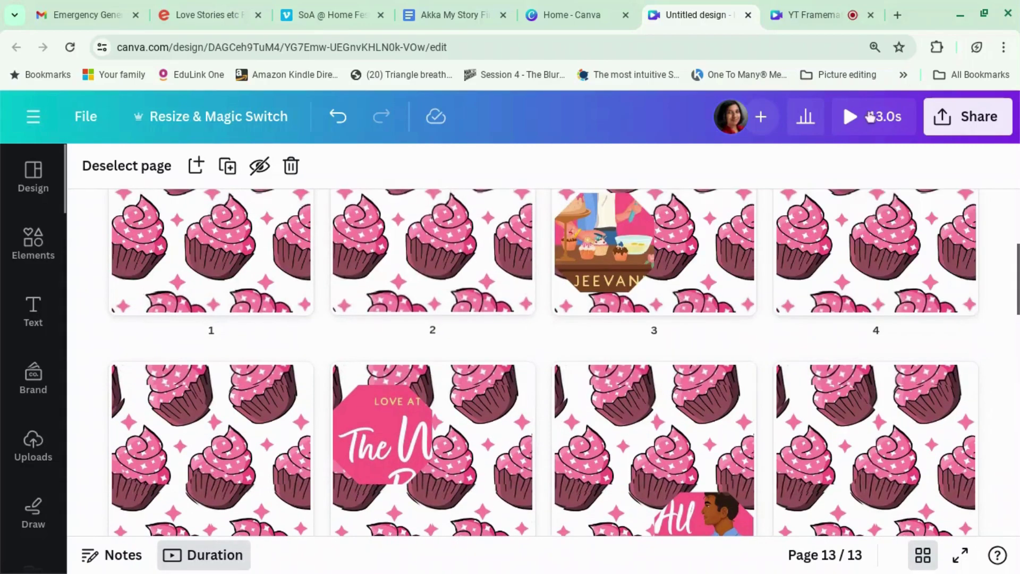
{"action": "left_click", "coordinate": [850, 116]}
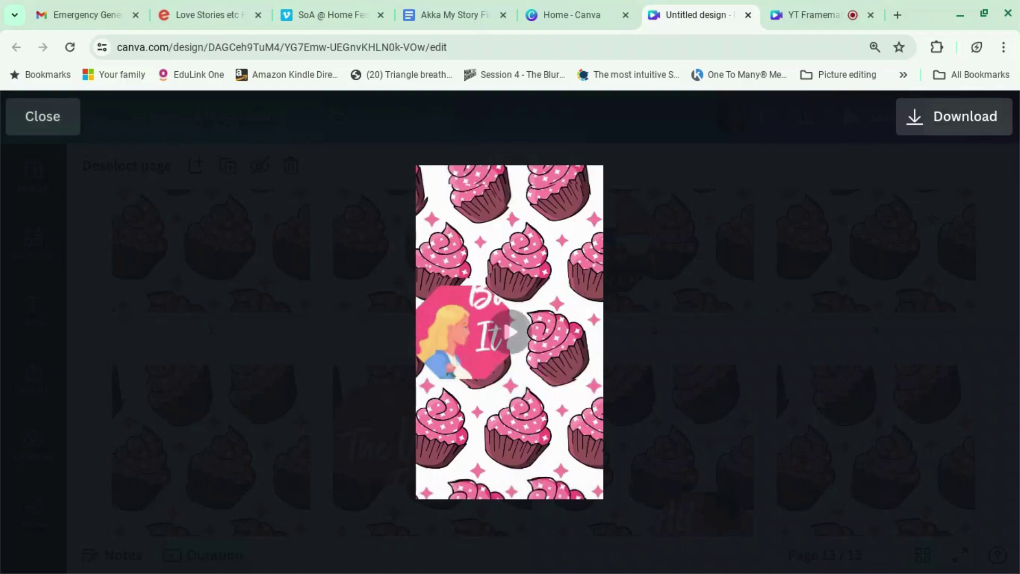
Leave the full-screen preview and return to the editor showing the 13-page cupcake video.
{"action": "key", "text": "Escape"}
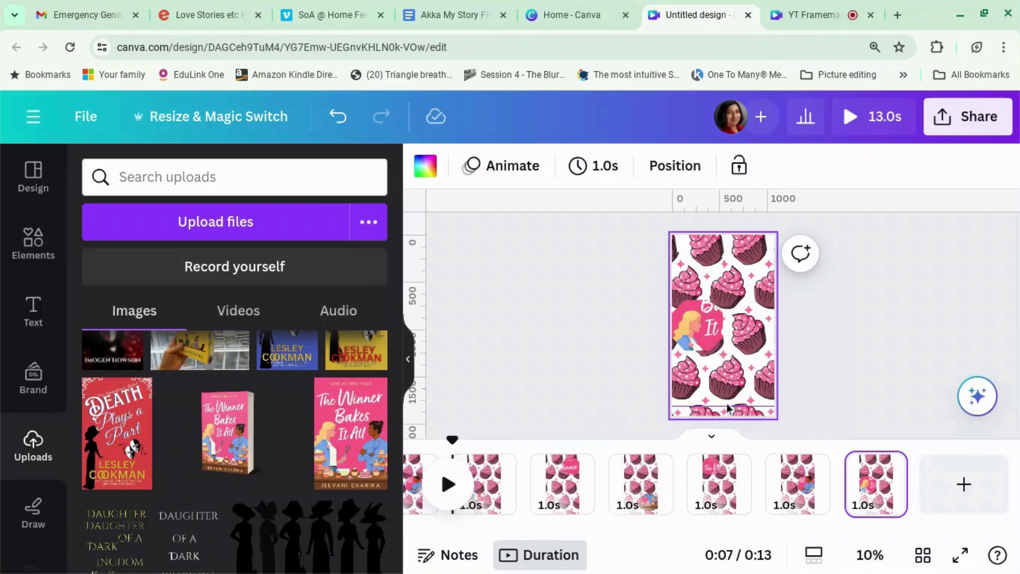
{"action": "left_click_drag", "start_coordinate": [723, 403], "coordinate": [739, 203]}
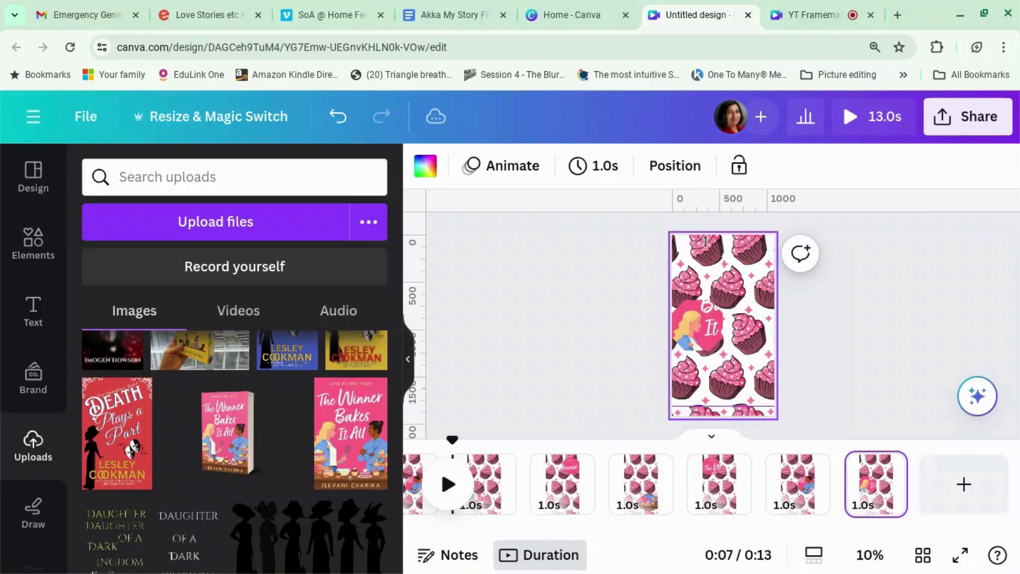
{"action": "left_click", "coordinate": [559, 347]}
{"action": "left_click_drag", "start_coordinate": [689, 404], "coordinate": [752, 201]}
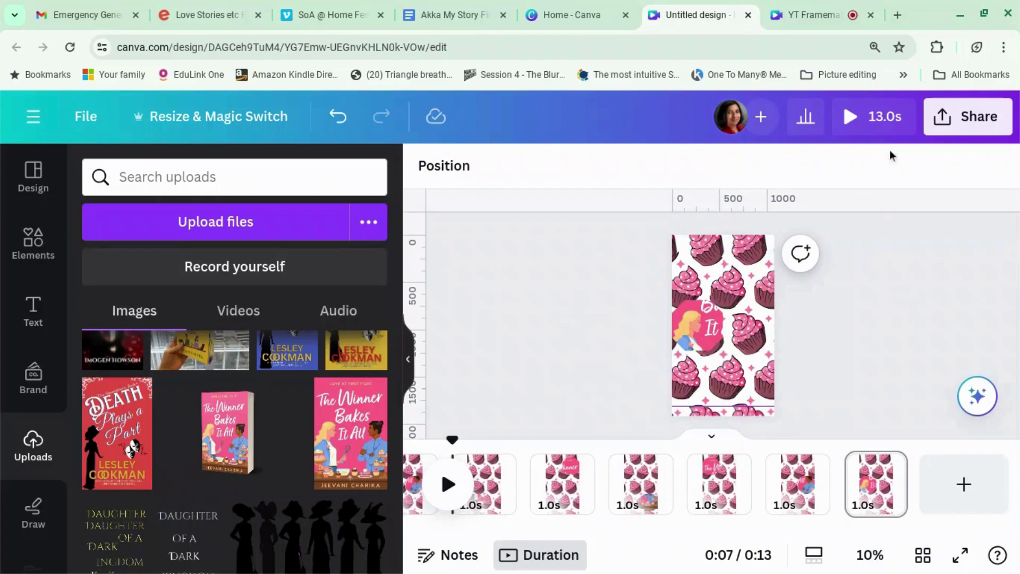
{"action": "left_click", "coordinate": [747, 402]}
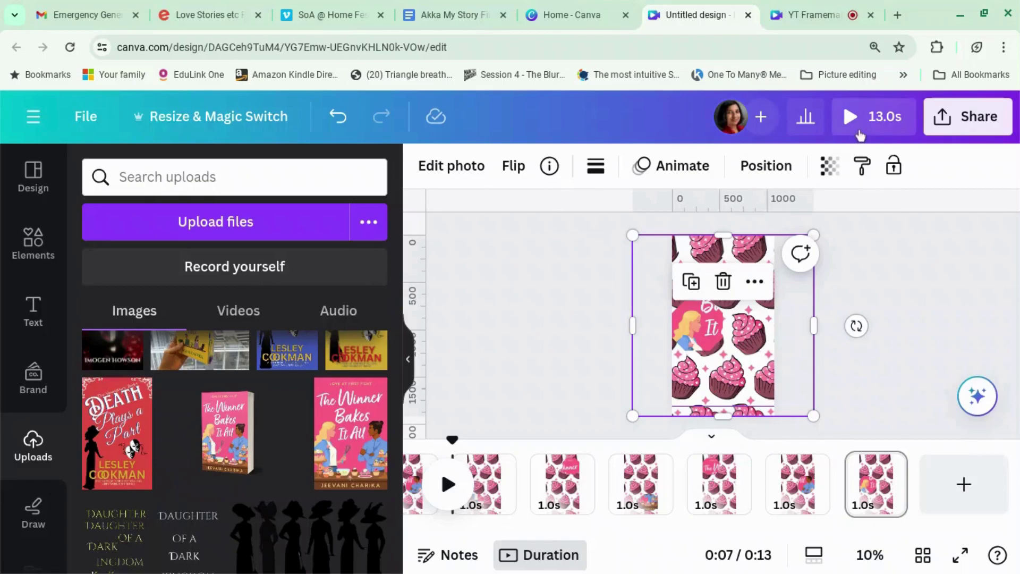
{"action": "left_click", "coordinate": [977, 425]}
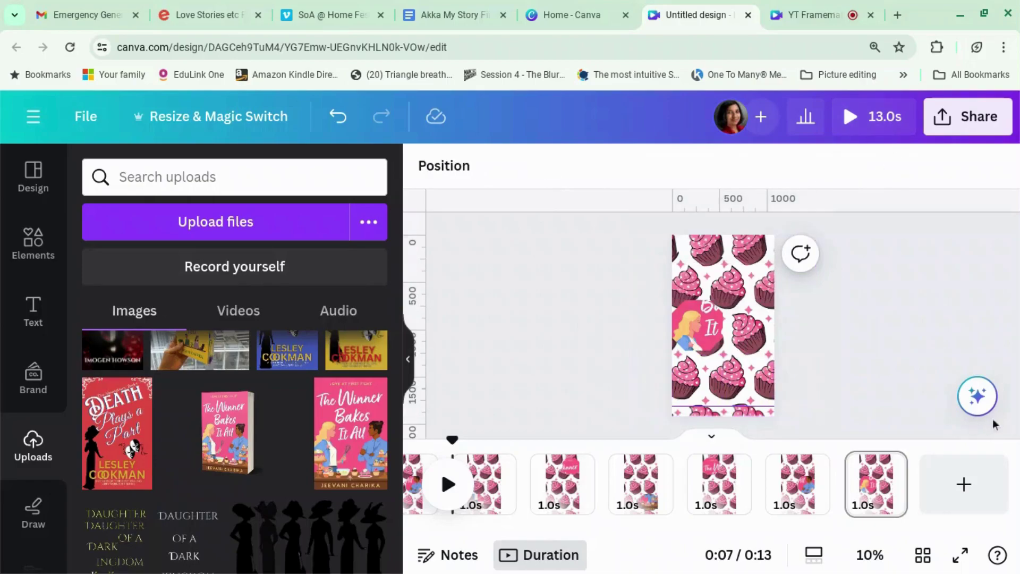
Change page 8's duration from 1.0s to 0.8s and apply it to all pages.
{"action": "left_click", "coordinate": [499, 505]}
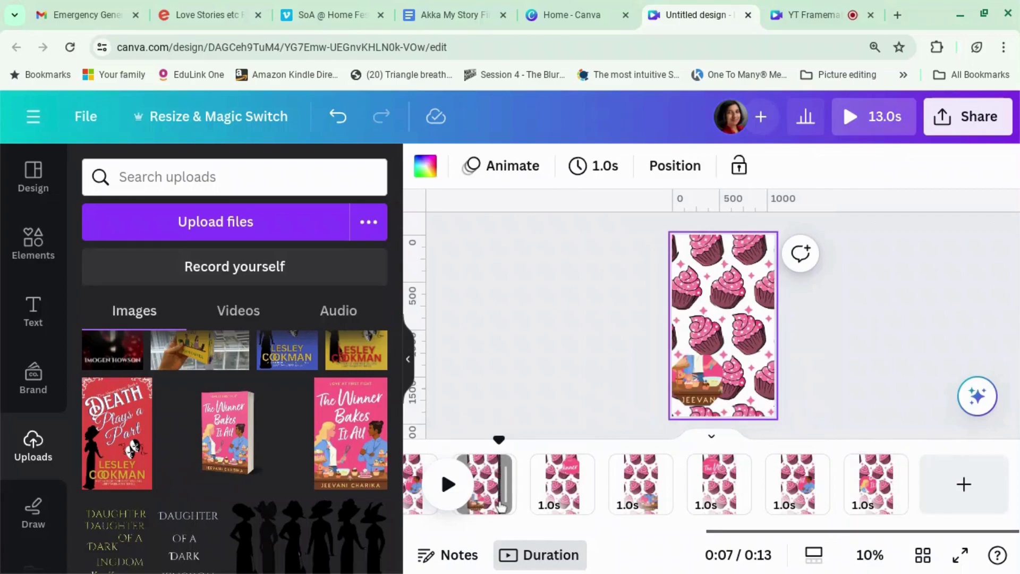
{"action": "left_click", "coordinate": [593, 165]}
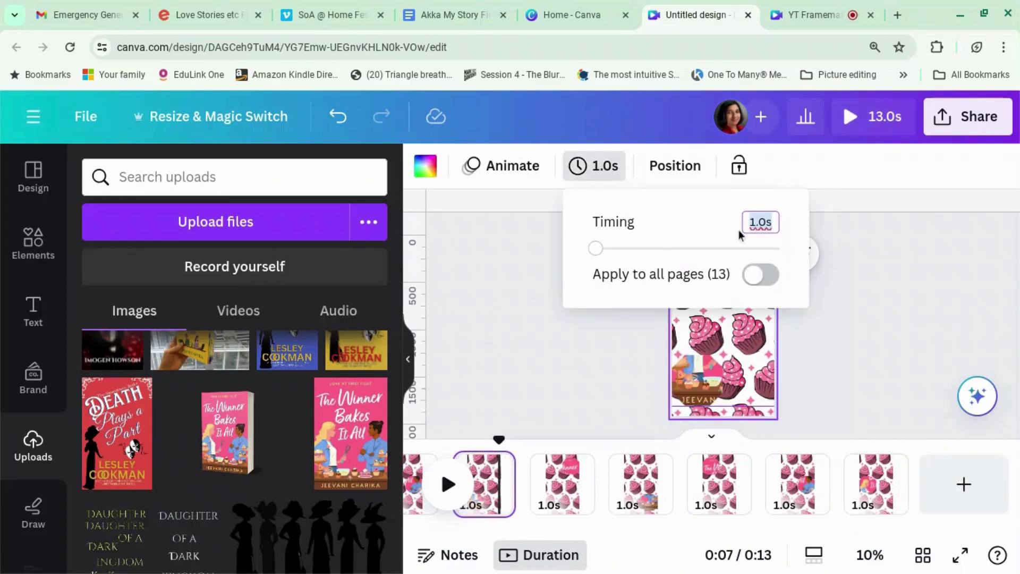
{"action": "key", "text": "BackSpace"}
{"action": "type", "text": ".8"}
{"action": "left_click", "coordinate": [760, 275]}
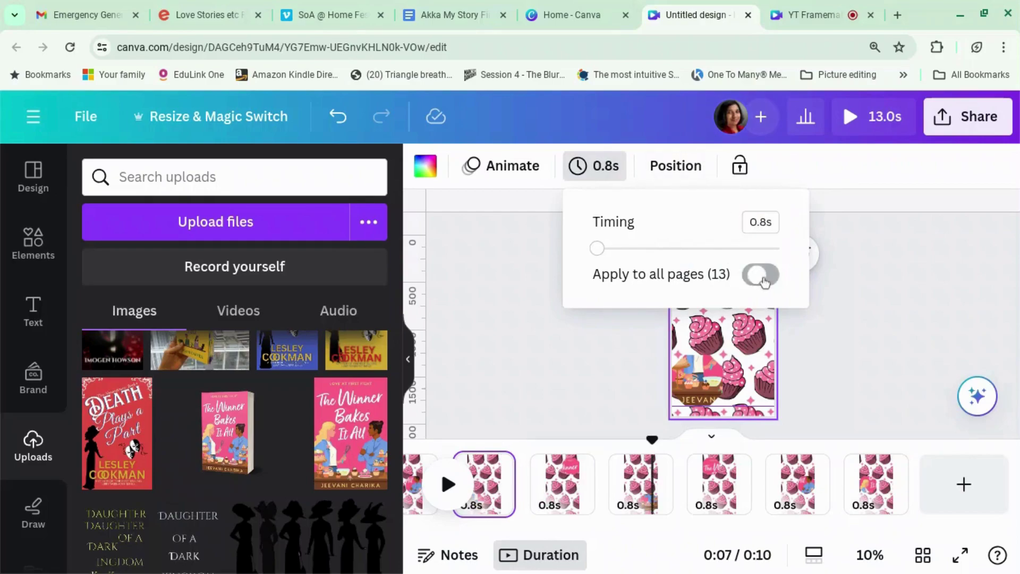
{"action": "left_click", "coordinate": [539, 383]}
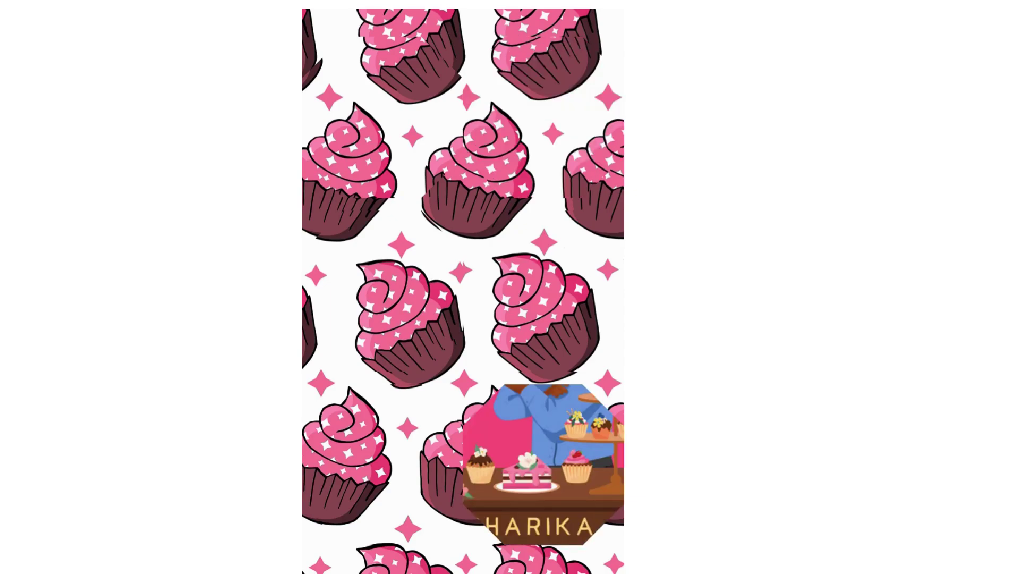
Stop playback of the 10.4-second video, leaving the preview window paused with its download option.
{"action": "key", "text": "Escape"}
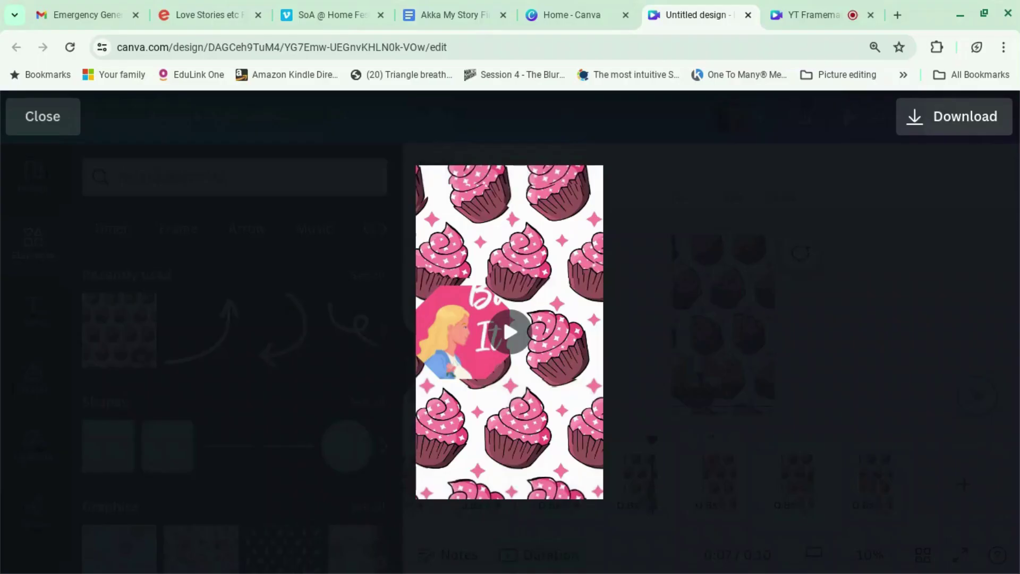